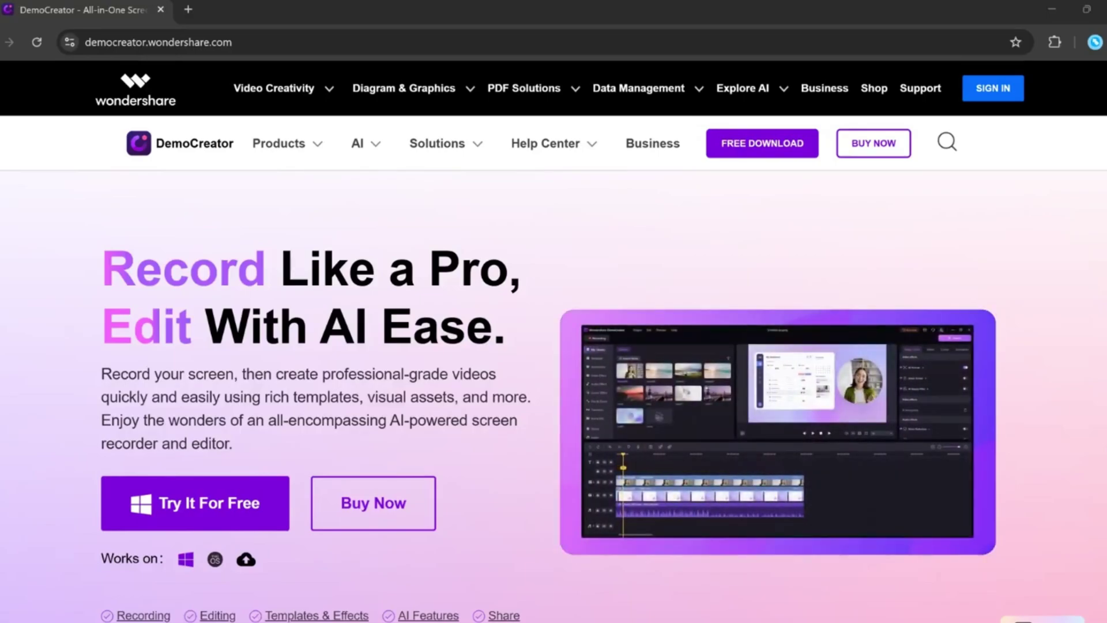
Look through the DemoCreator website's sections on recording modes, video editing and visual assets
scroll(161, 471, down, 12)
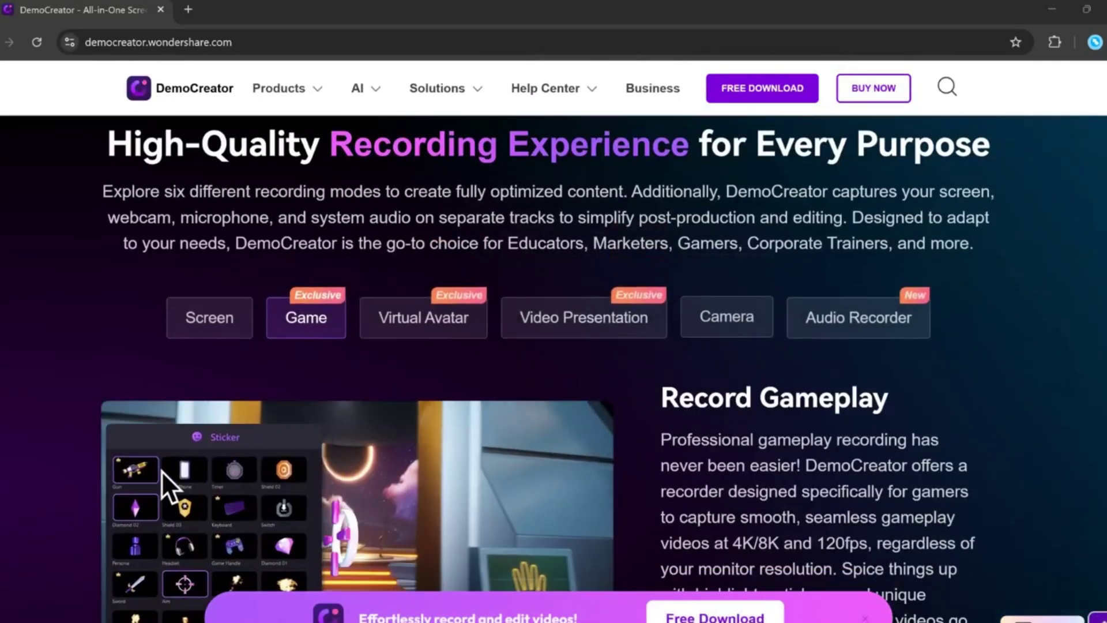
scroll(162, 471, down, 15)
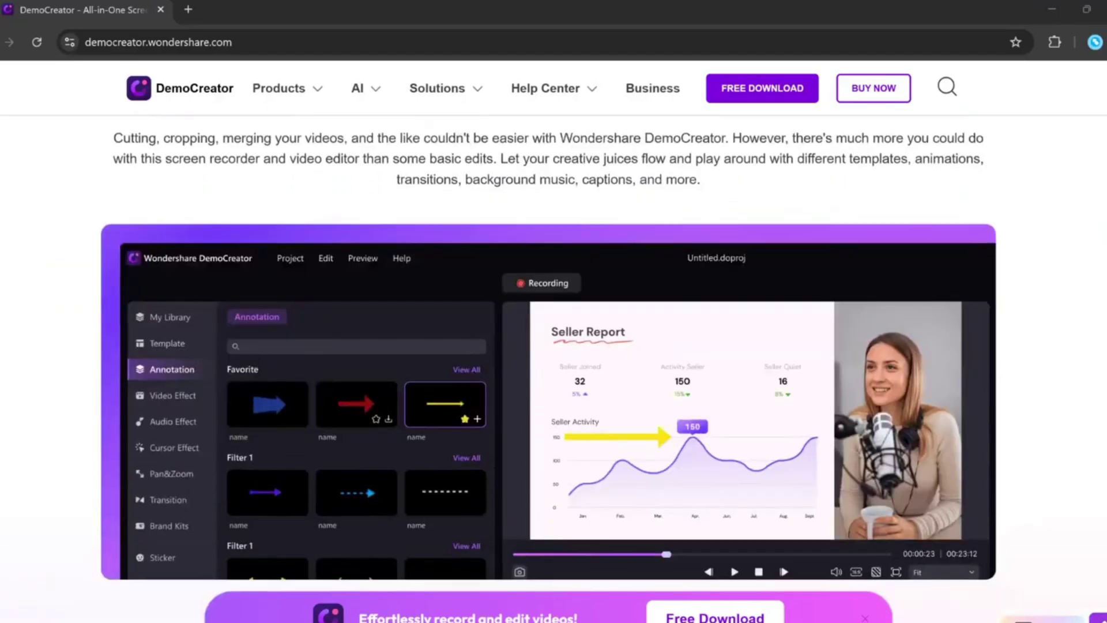
scroll(258, 447, down, 15)
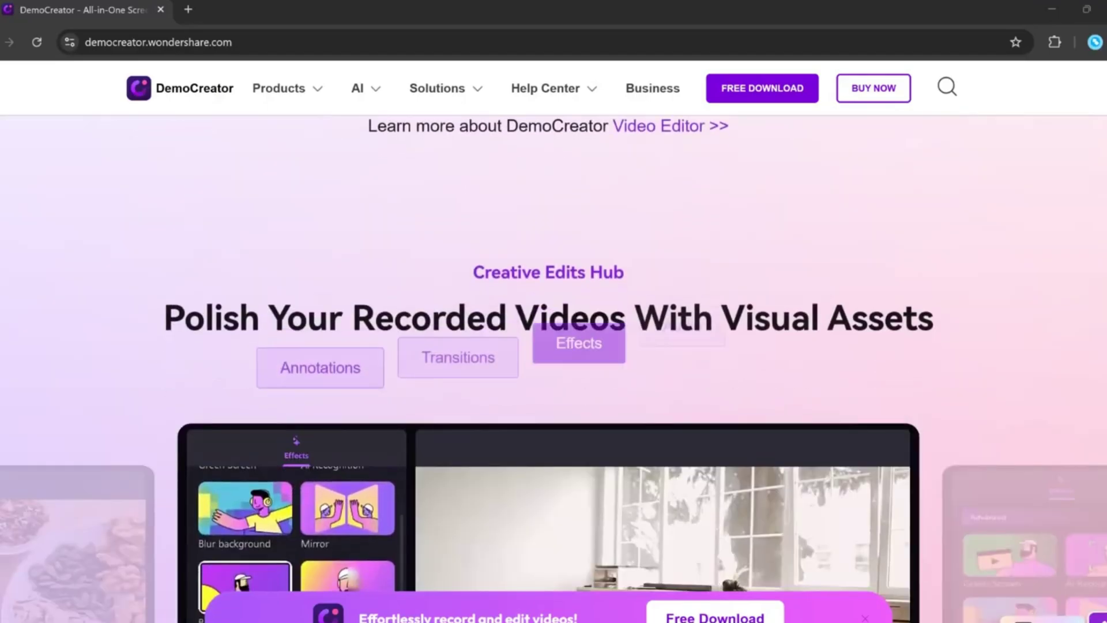
scroll(258, 447, down, 10)
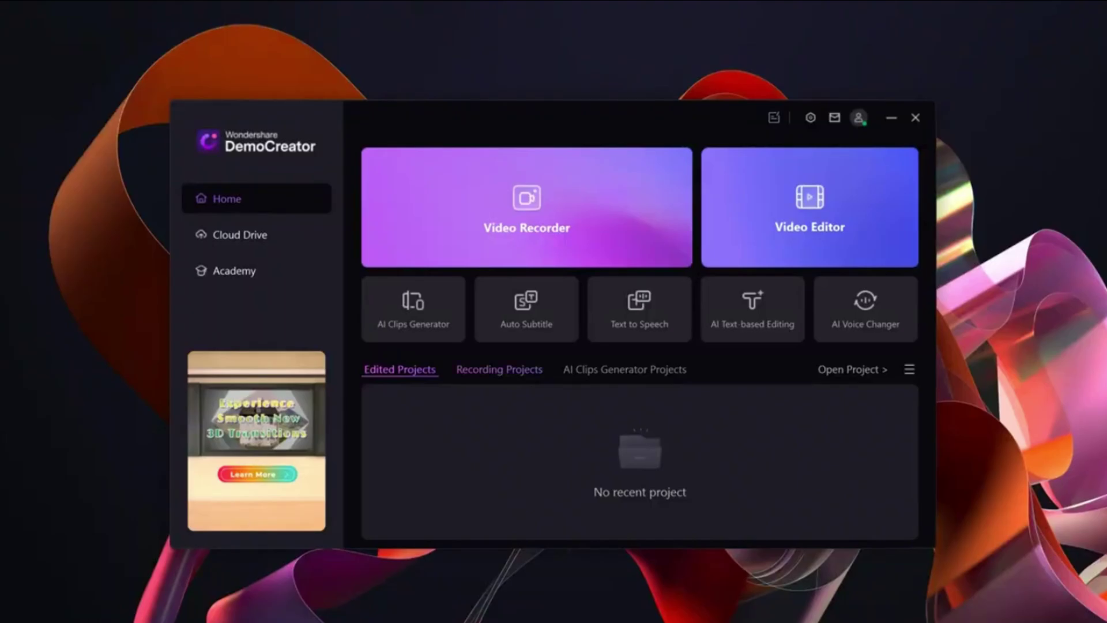
Switch to the DemoCreator app and view its recording, AI Clips Generator and edited project lists on the home screen
click(499, 370)
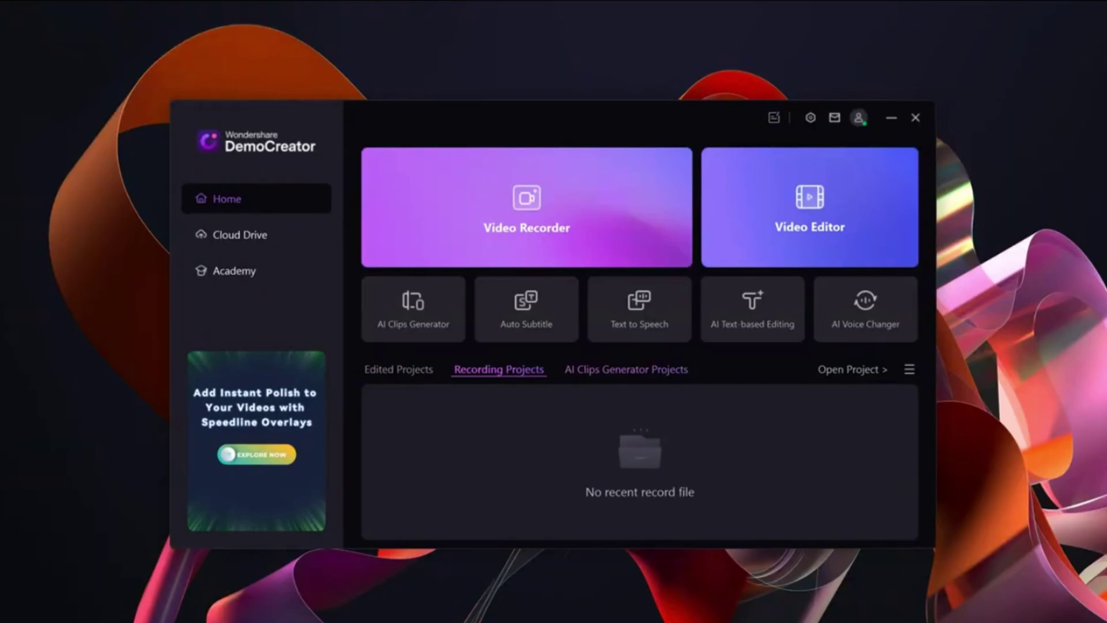
click(627, 370)
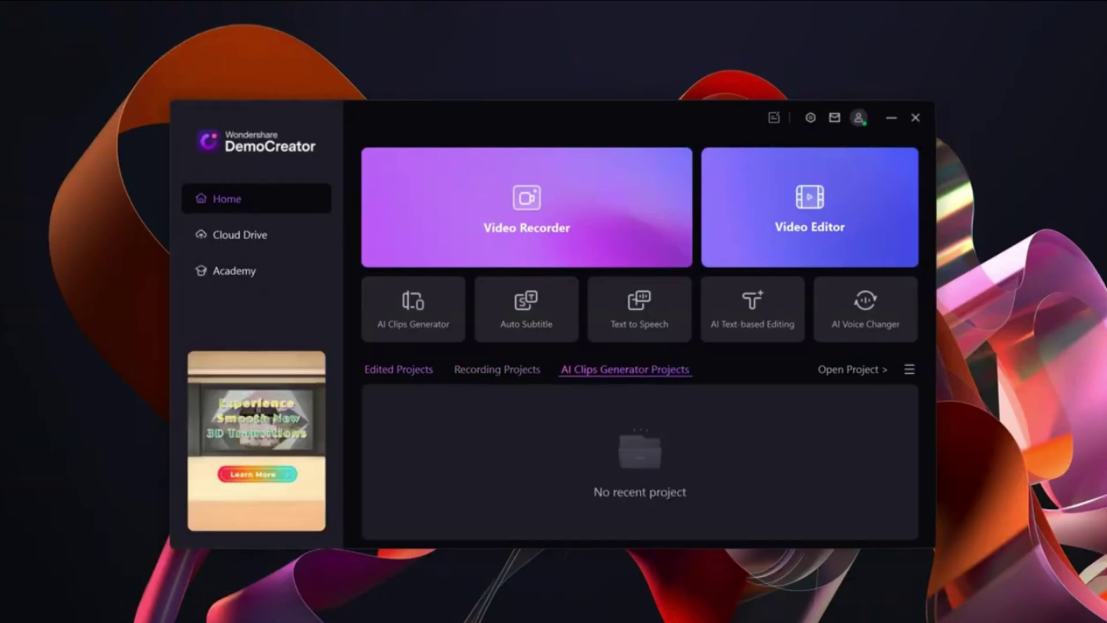
click(399, 370)
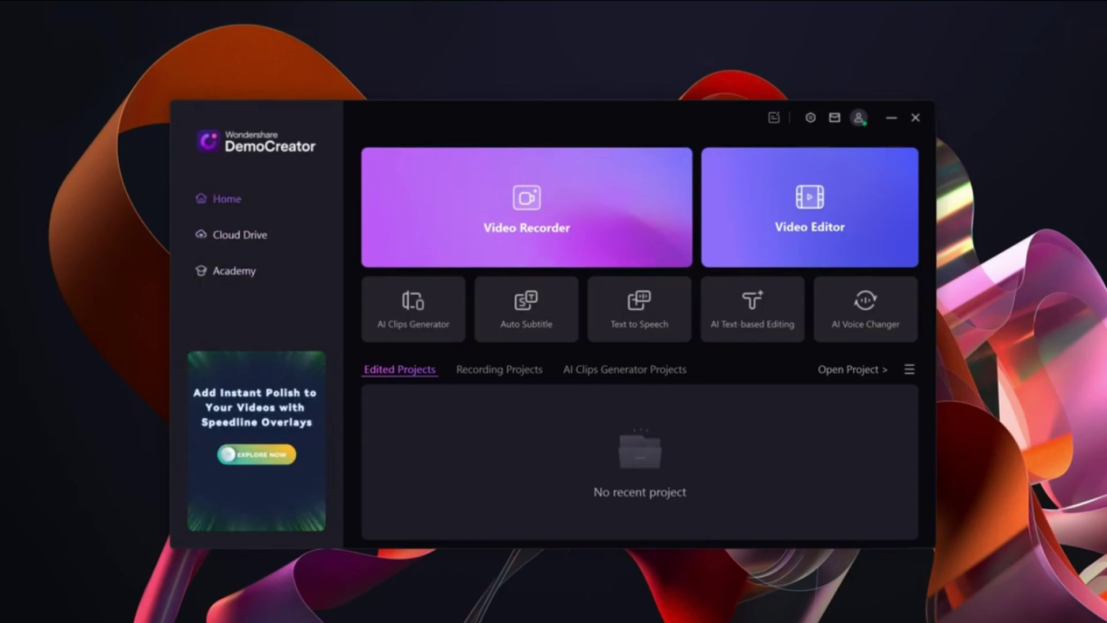
click(227, 199)
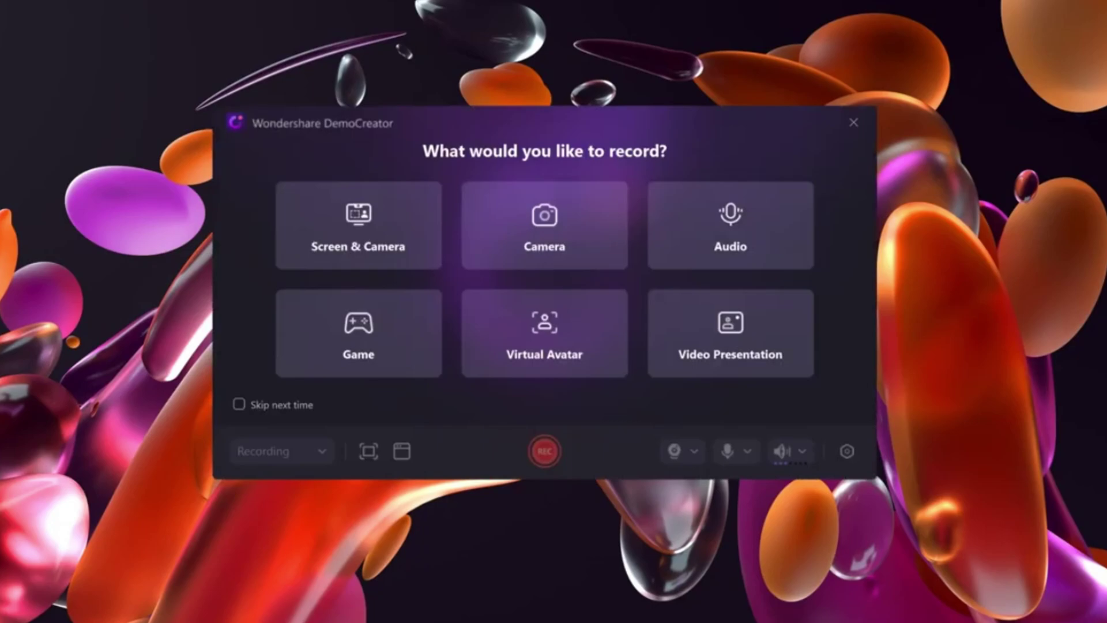
Look over the available recording modes and choose Screen & Camera
click(358, 225)
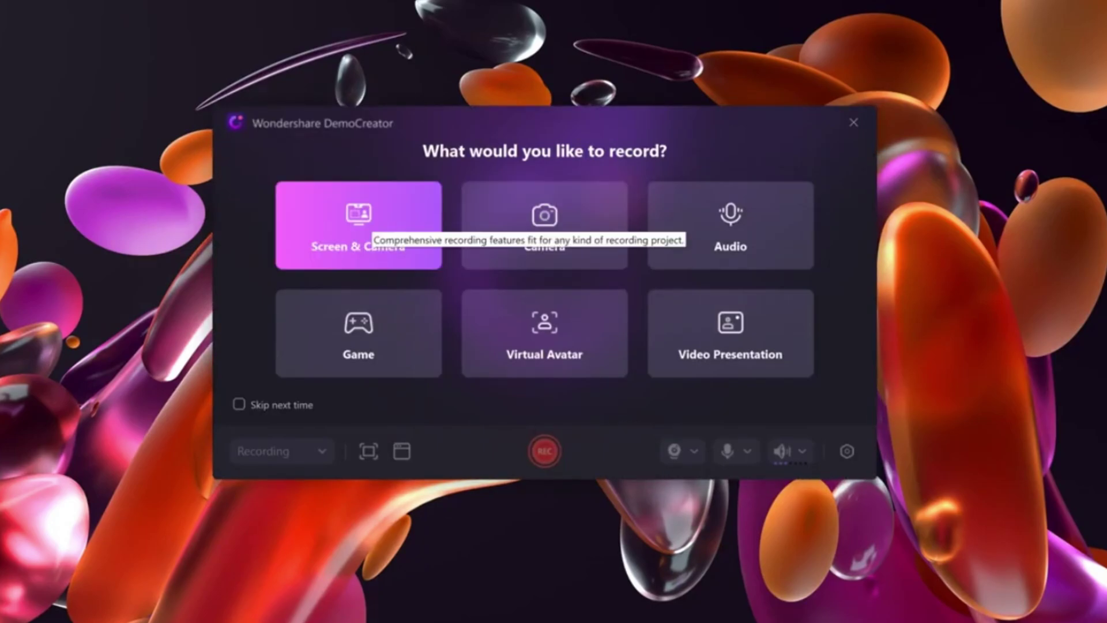
click(545, 225)
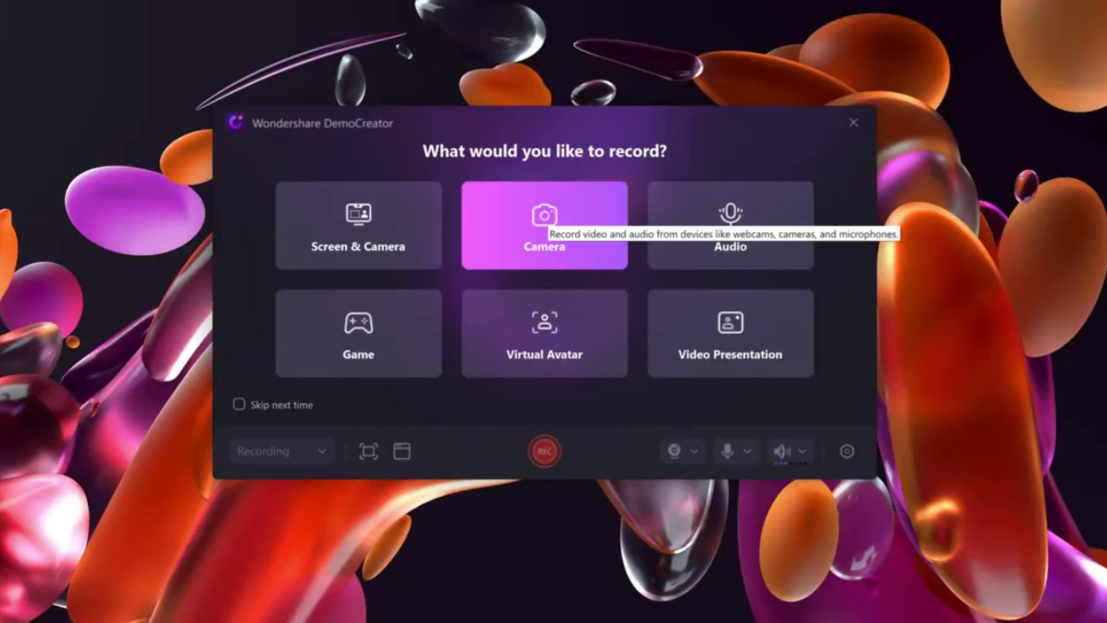
click(731, 225)
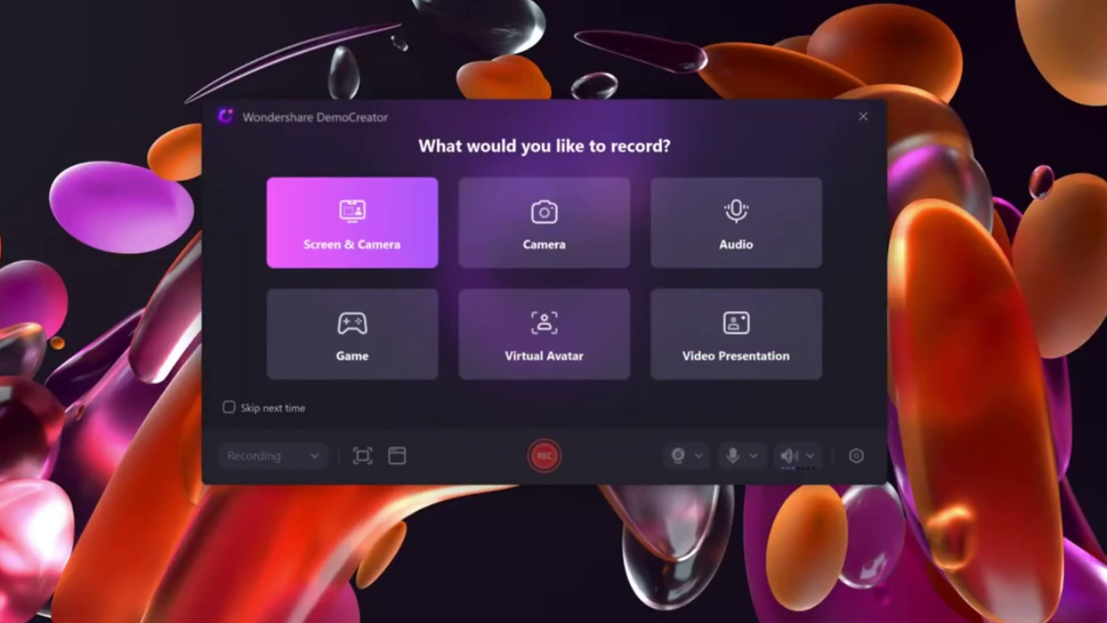
click(352, 222)
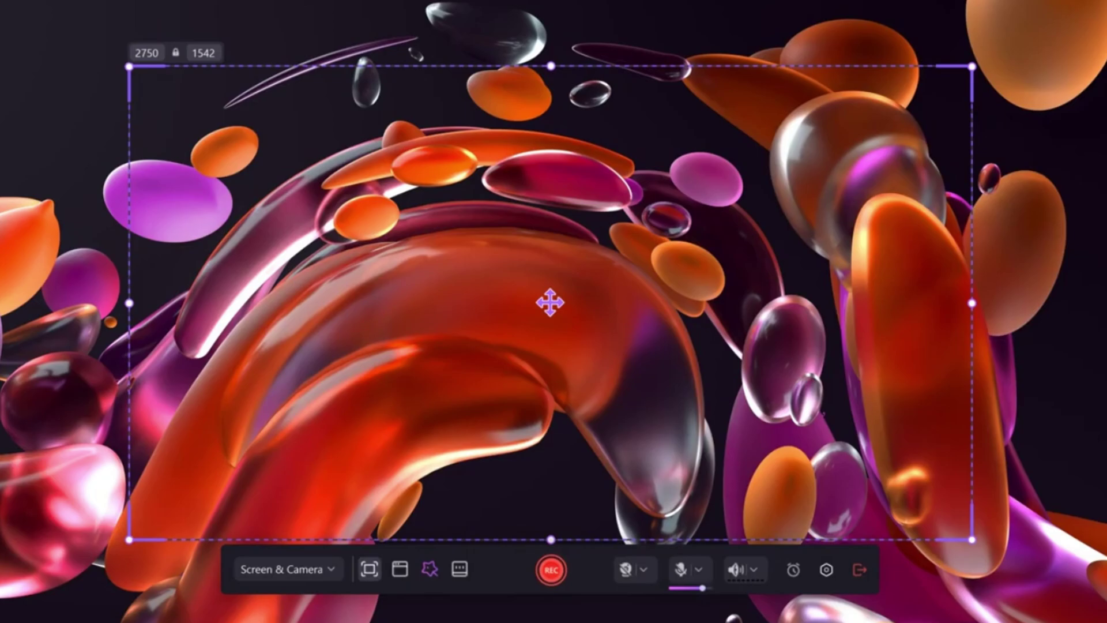
Try the capture area modes, set the recording area to 1920 x 1080, and show the windows available for capture
click(370, 569)
click(404, 421)
click(372, 608)
click(421, 482)
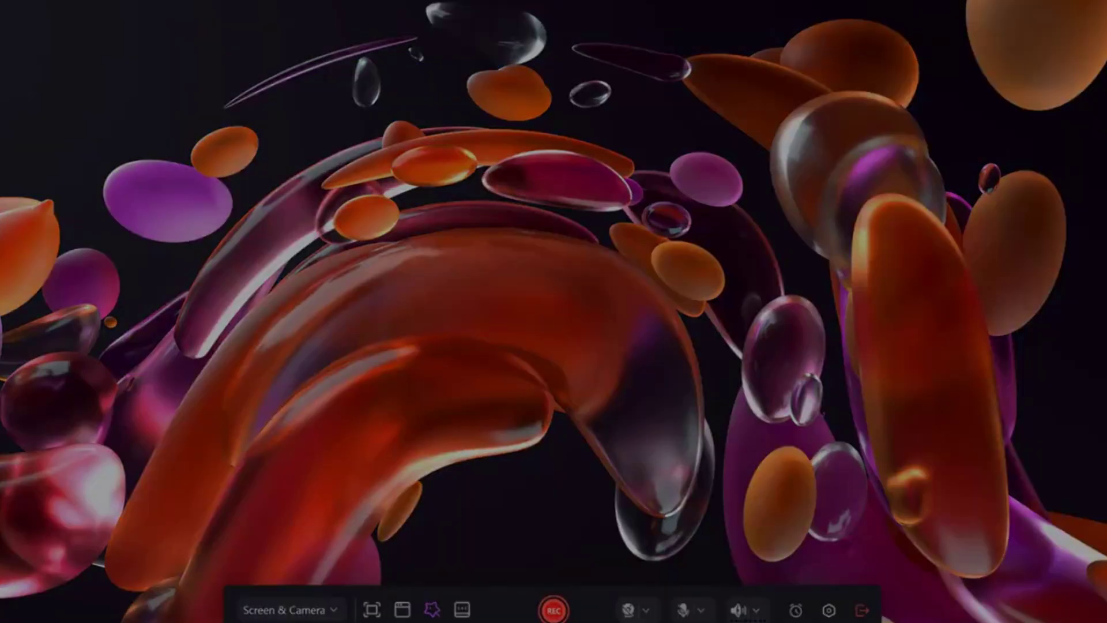
click(372, 605)
click(372, 604)
click(413, 508)
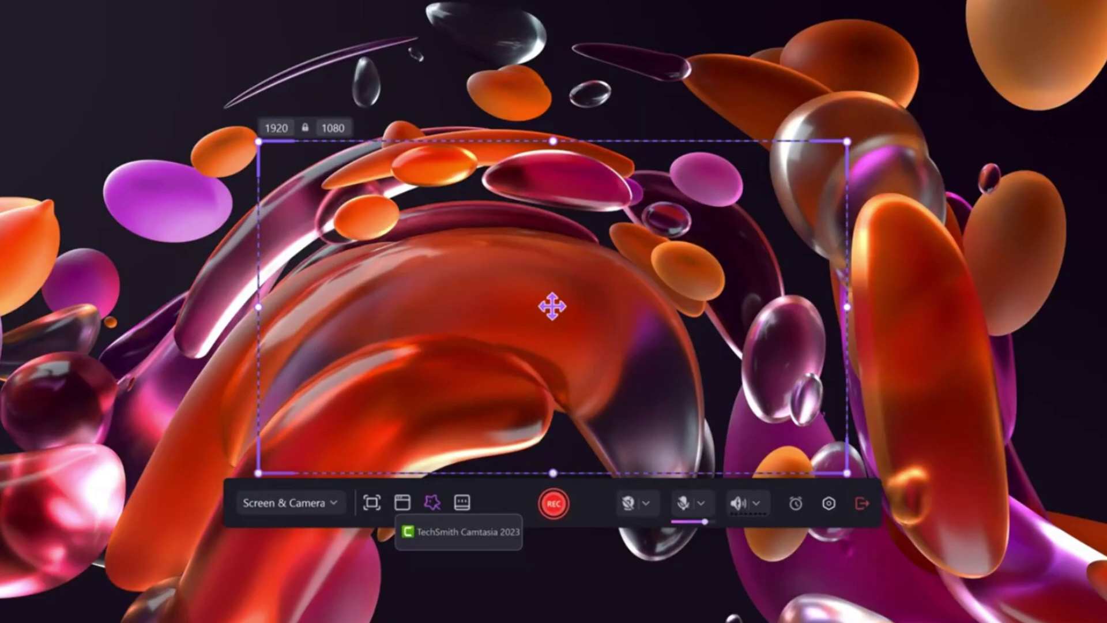
Review the recording presets and camera options, and start recording the selected screen area
click(433, 502)
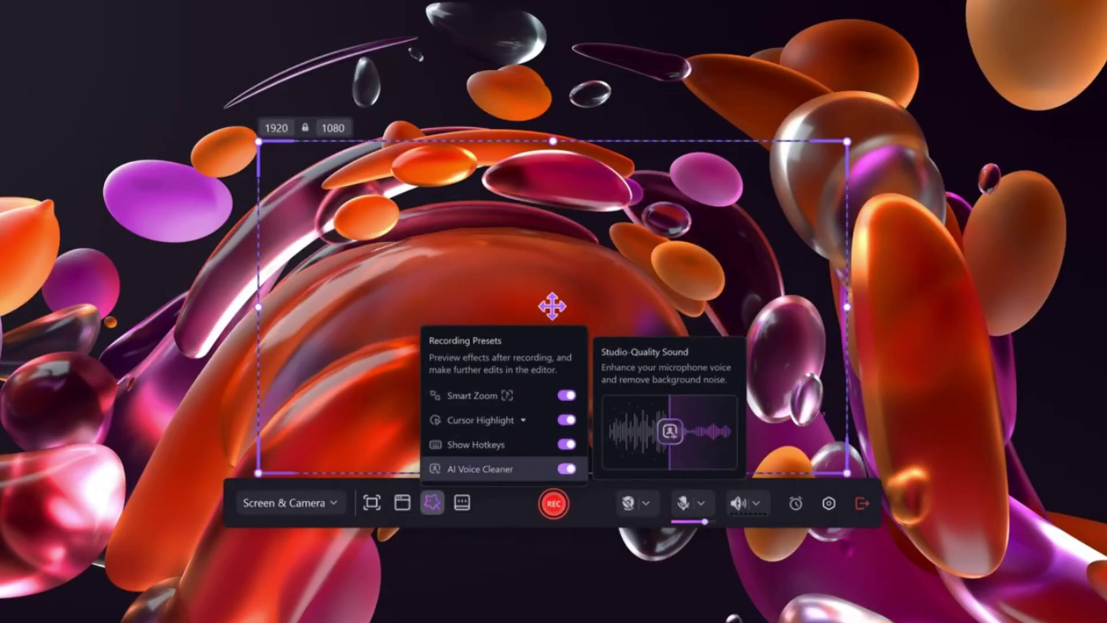
click(646, 503)
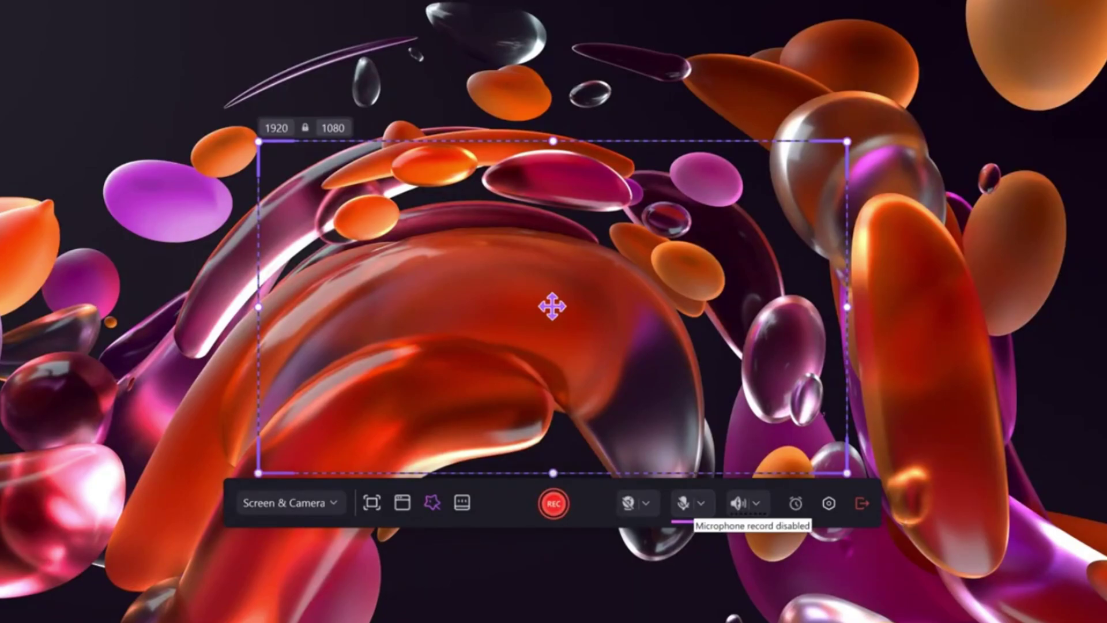
click(554, 503)
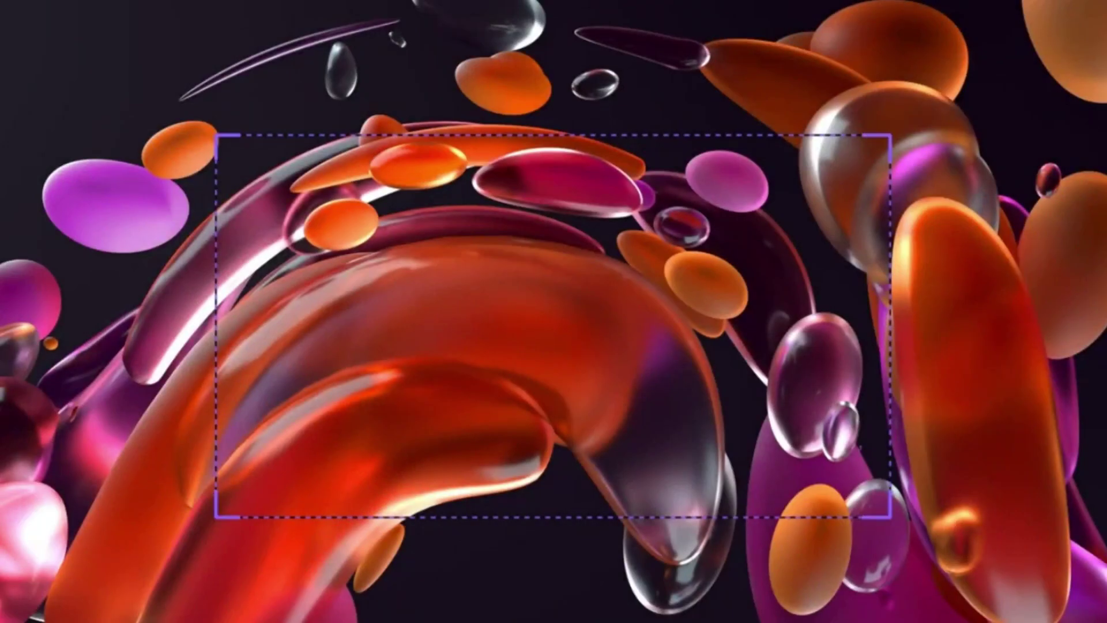
Draw a blue freehand triangle, a white circle and a red rectangle on screen while recording, and stop the recording
drag(331, 164, 347, 268)
drag(331, 164, 300, 279)
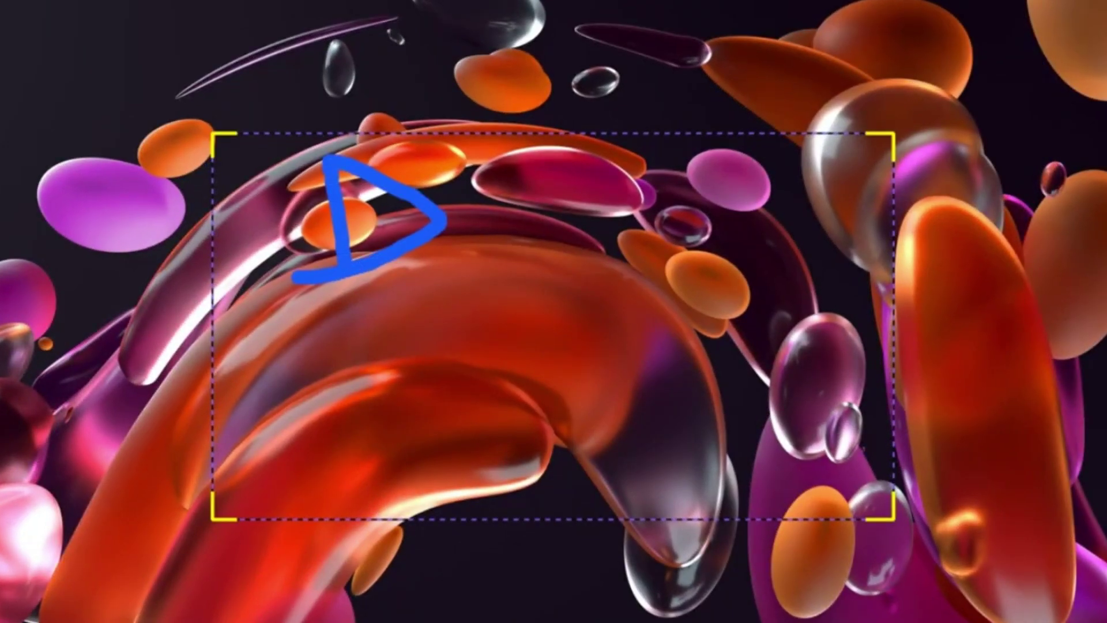
drag(534, 206, 707, 358)
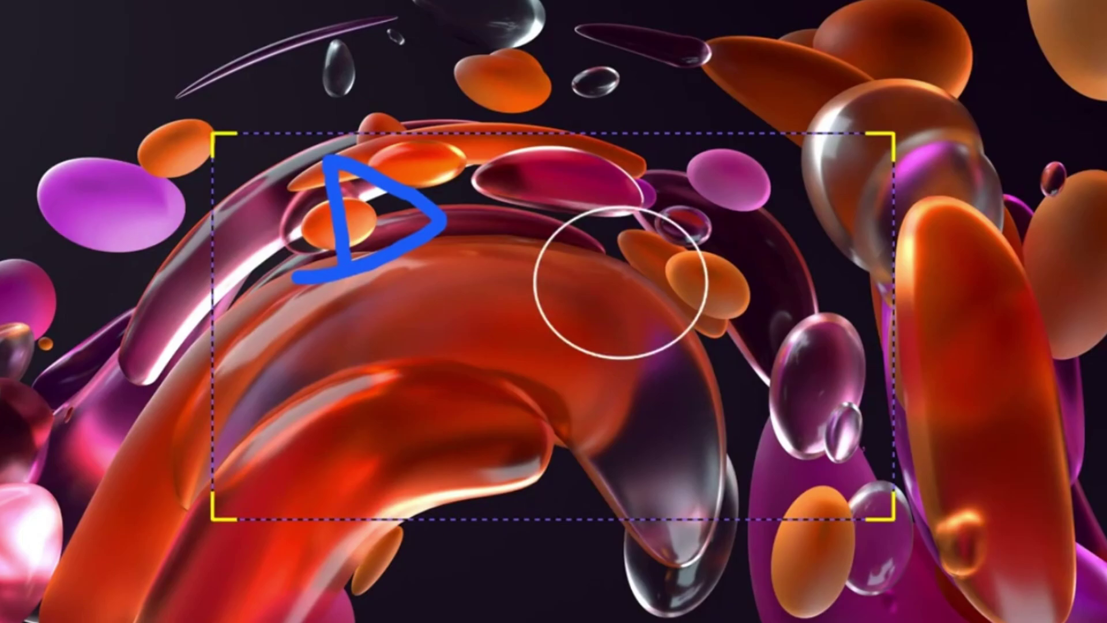
drag(377, 343, 565, 442)
key(F10)
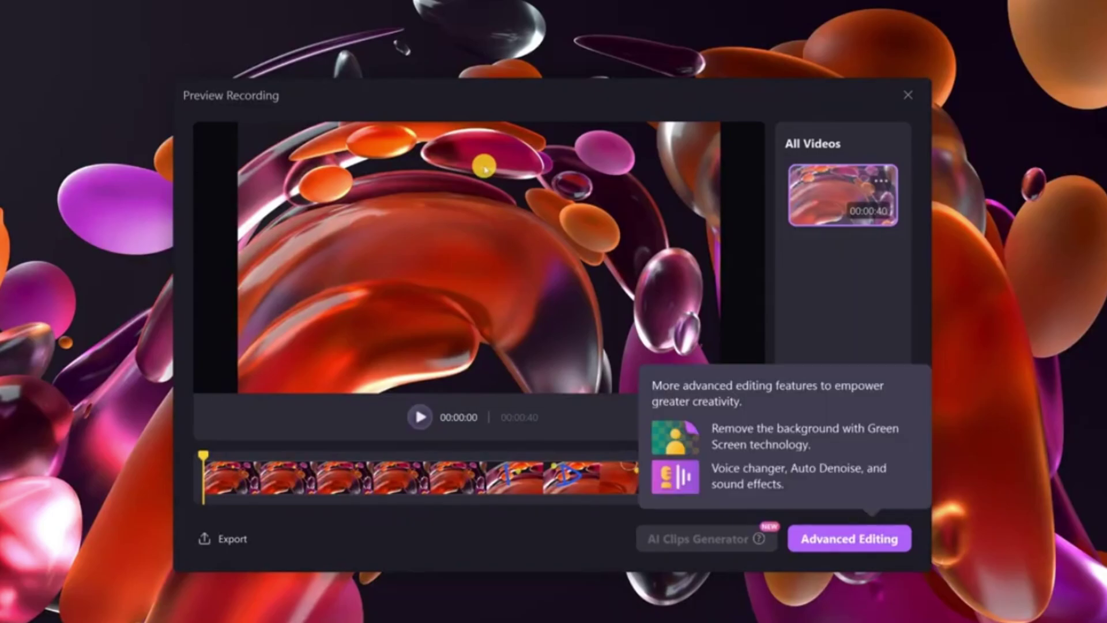
Open the recording in the advanced editor and place it at the start of track 01 for playback
click(849, 539)
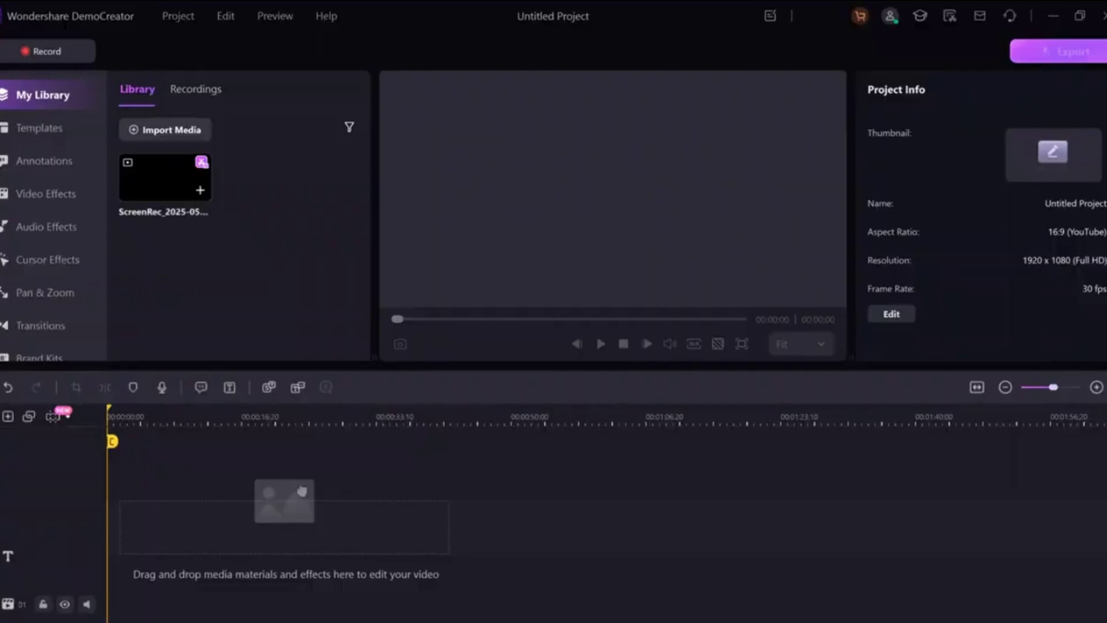
drag(165, 178, 131, 603)
click(598, 346)
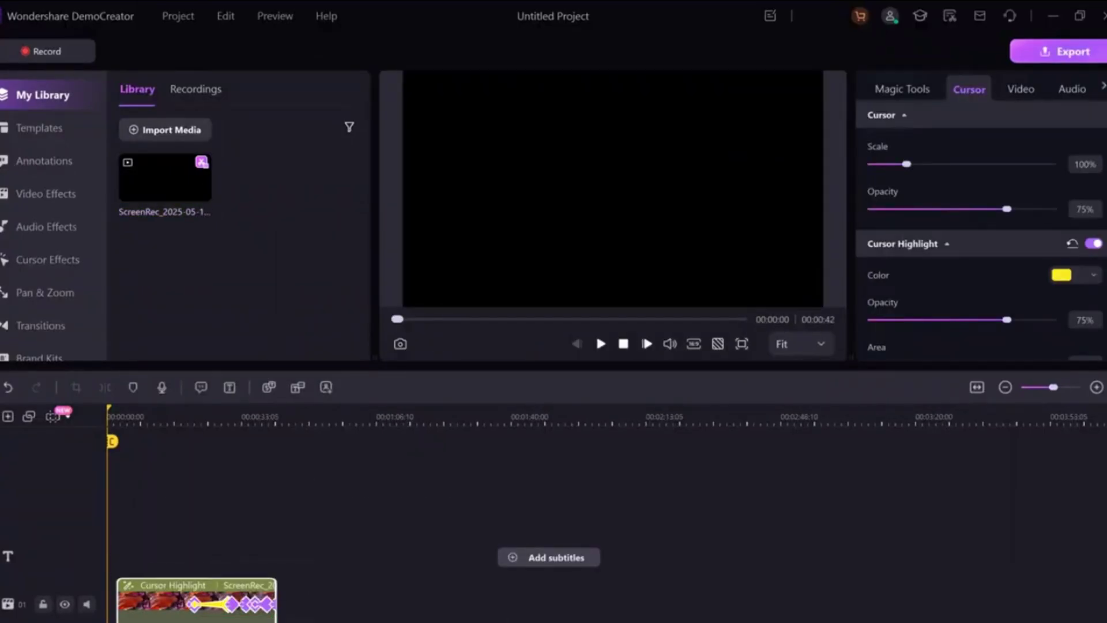
key(space)
Browse the Business and Social Media templates and add the Business Corporate template after the recording on track 01
click(41, 128)
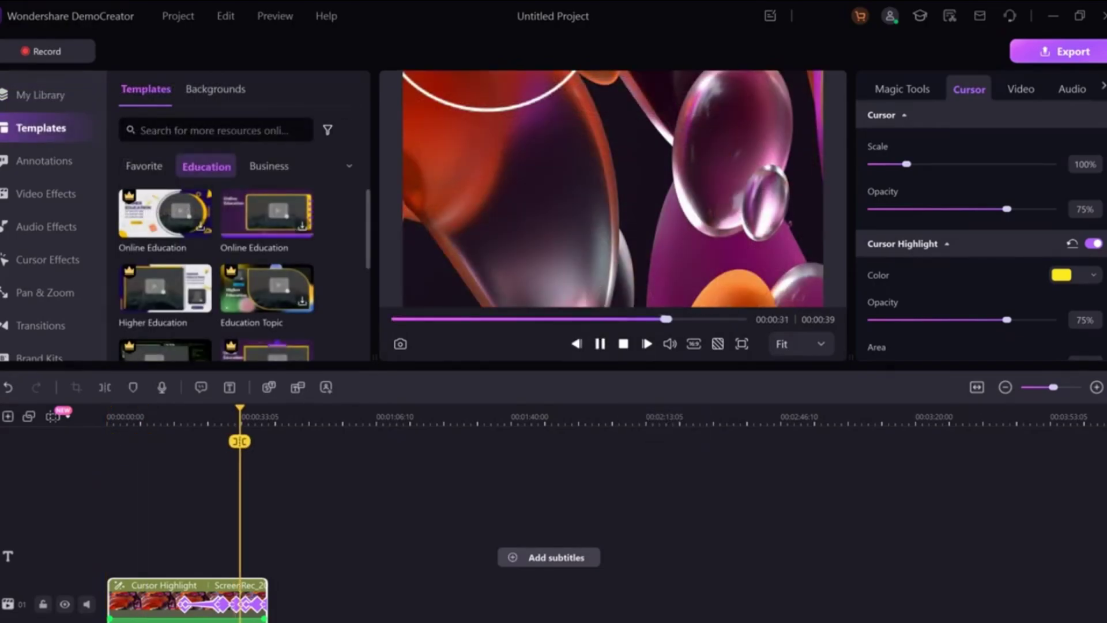
click(269, 167)
scroll(267, 231, up, 1)
scroll(267, 231, down, 8)
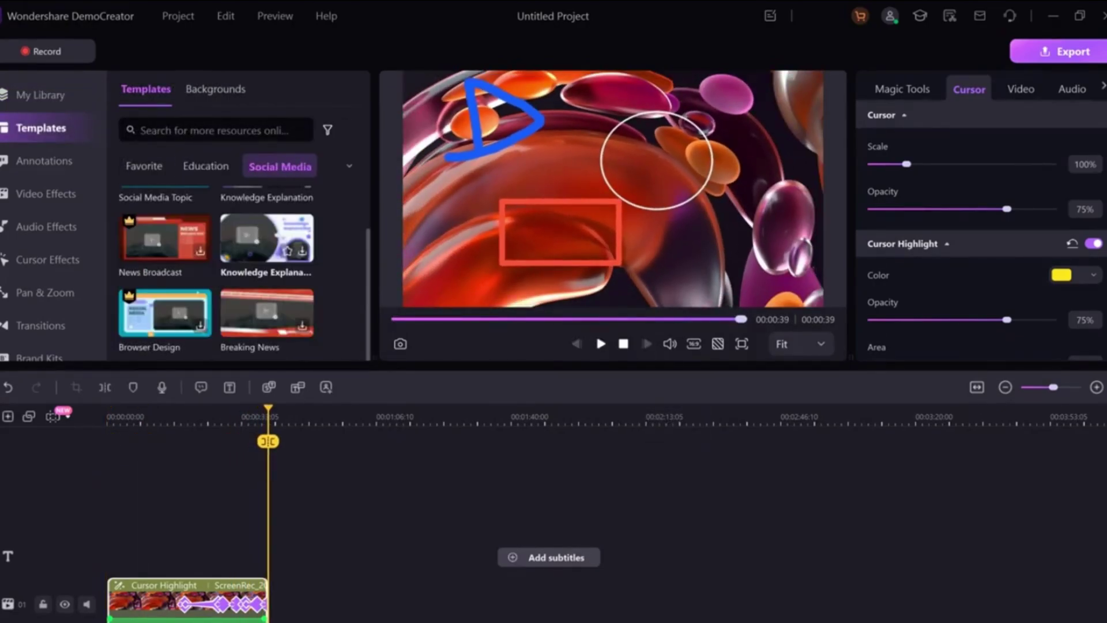
scroll(267, 295, down, 5)
scroll(267, 294, up, 5)
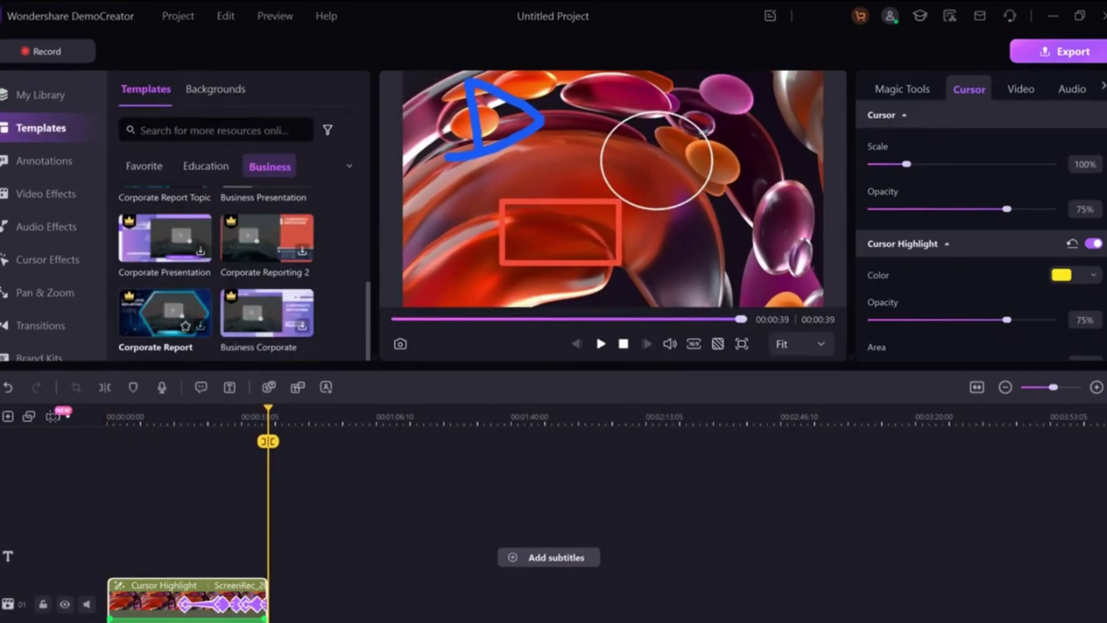
click(267, 316)
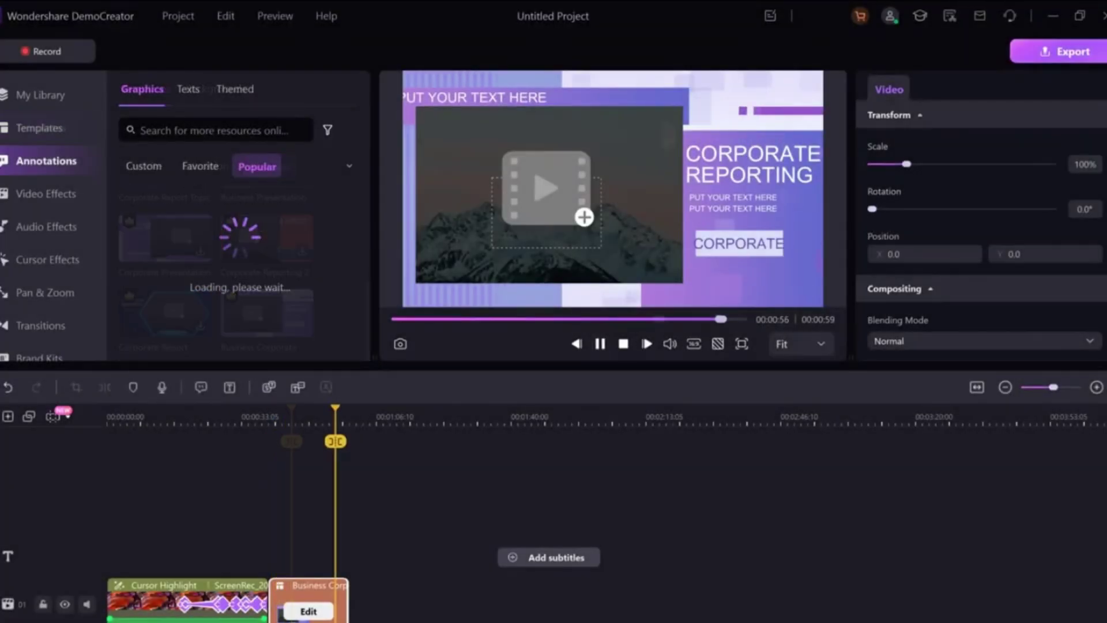
Browse the annotation graphics, including the Popular and Basic Line&Arrow categories
click(144, 166)
click(257, 166)
scroll(267, 219, down, 10)
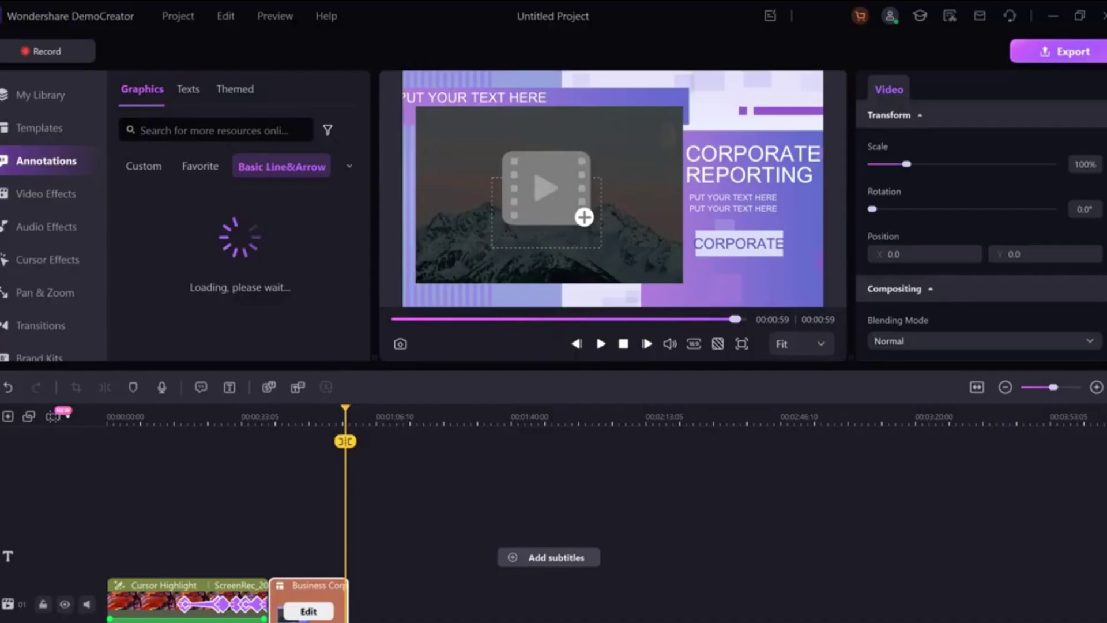
scroll(196, 231, down, 15)
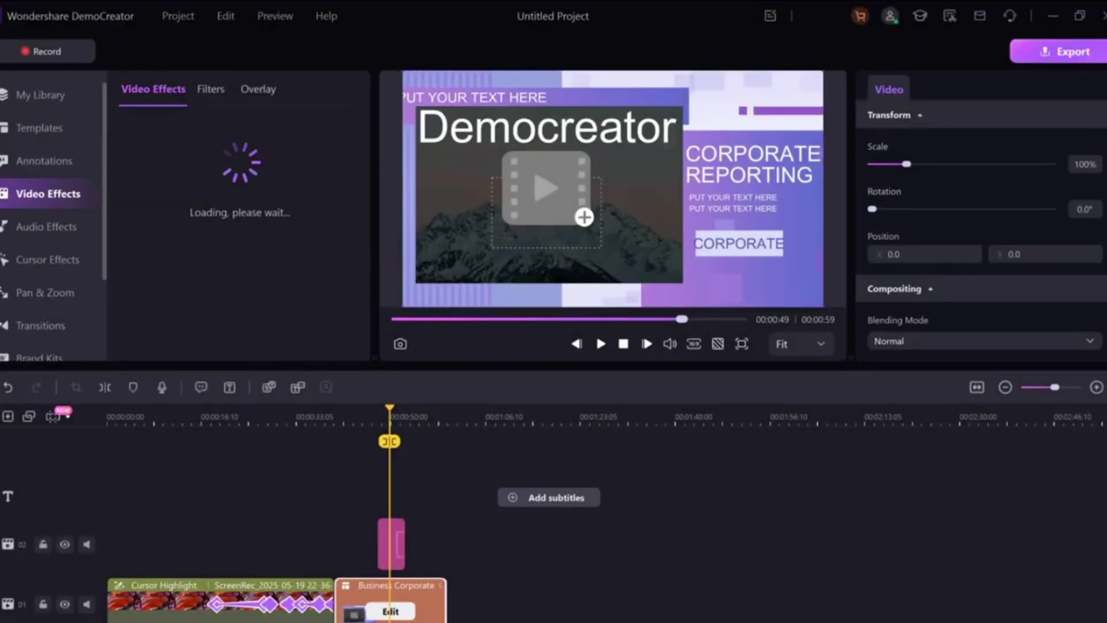
Browse the video effects and preview Green Screen, AI Portrait, Blur background and Mosaic
scroll(191, 156, down, 3)
scroll(167, 225, up, 3)
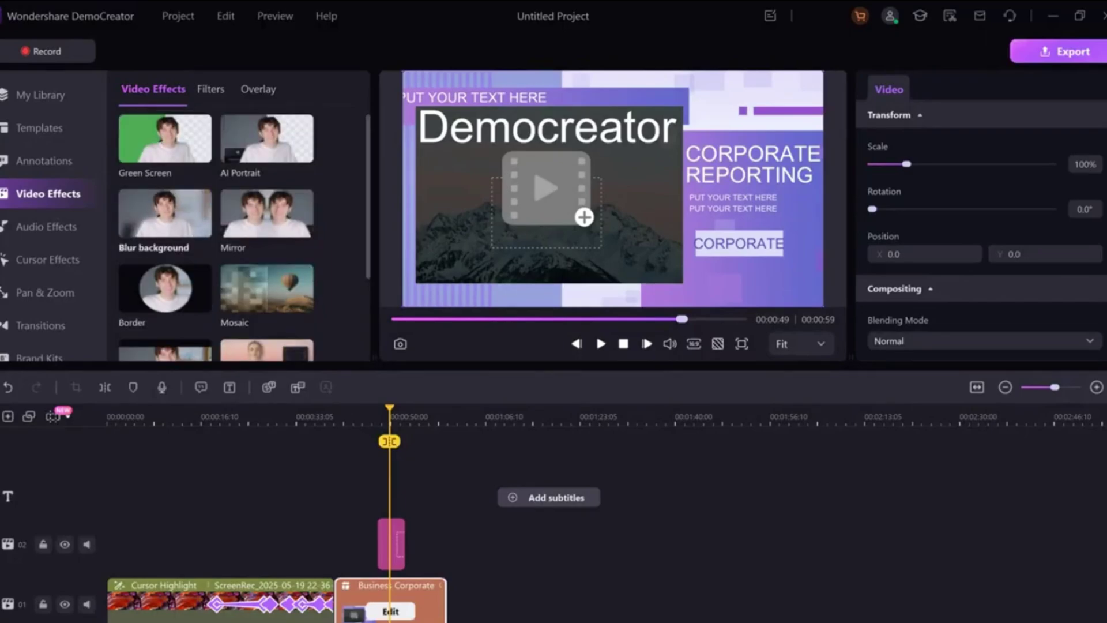
scroll(165, 188, down, 3)
scroll(167, 186, up, 3)
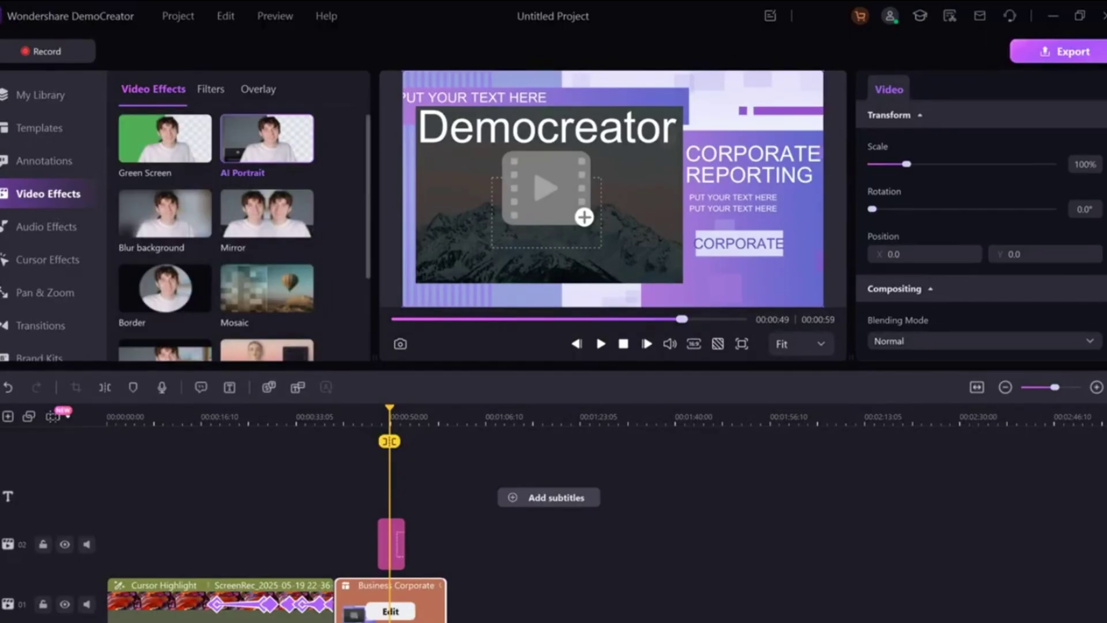
click(288, 490)
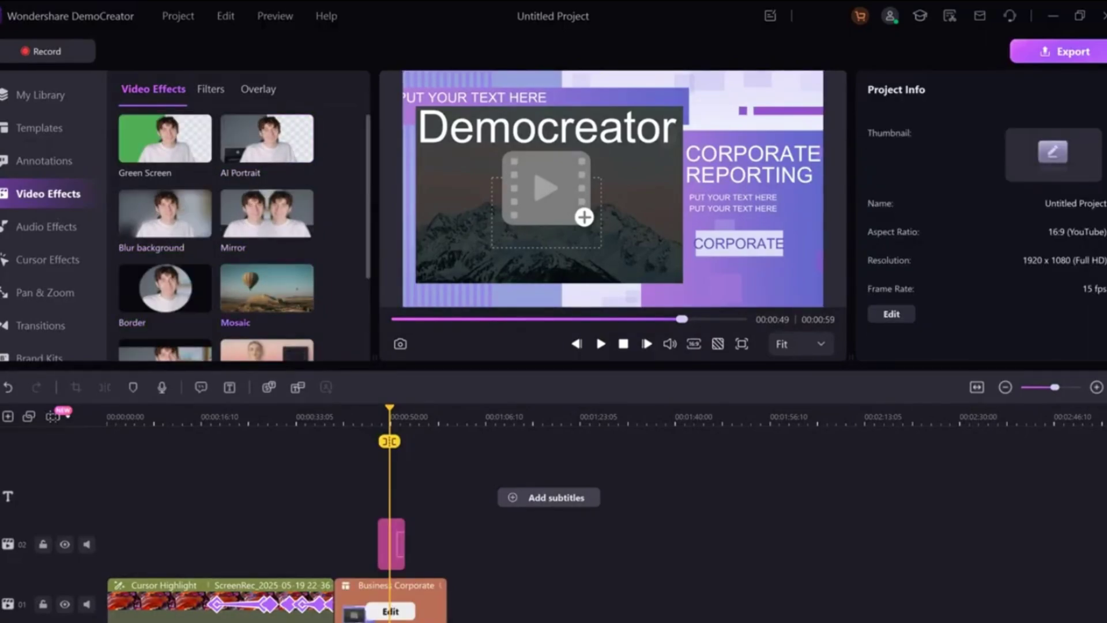
click(165, 139)
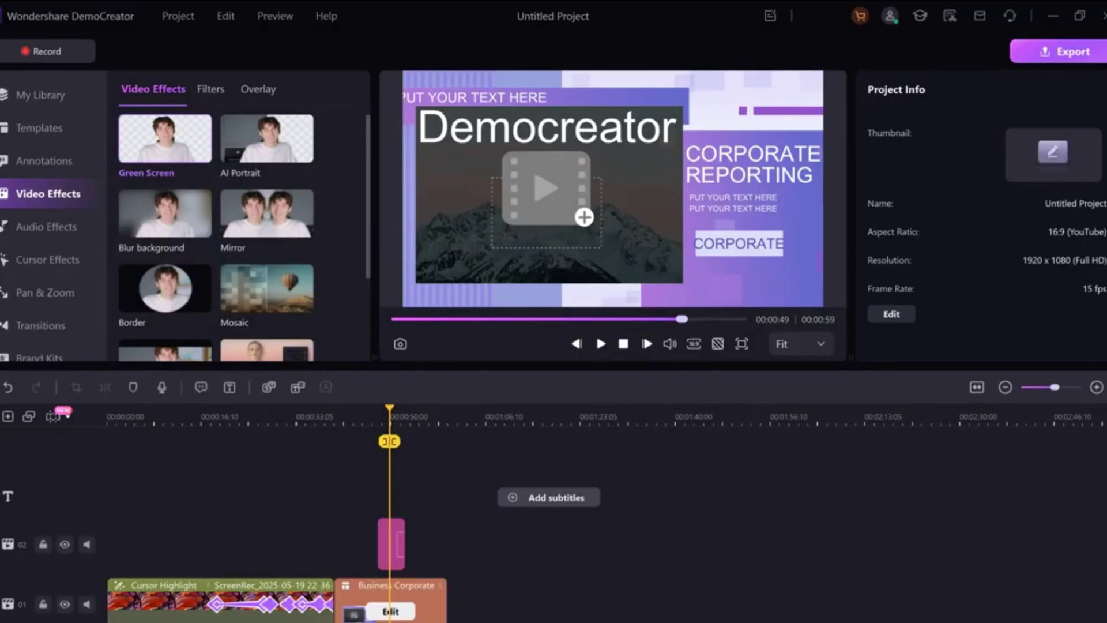
click(165, 138)
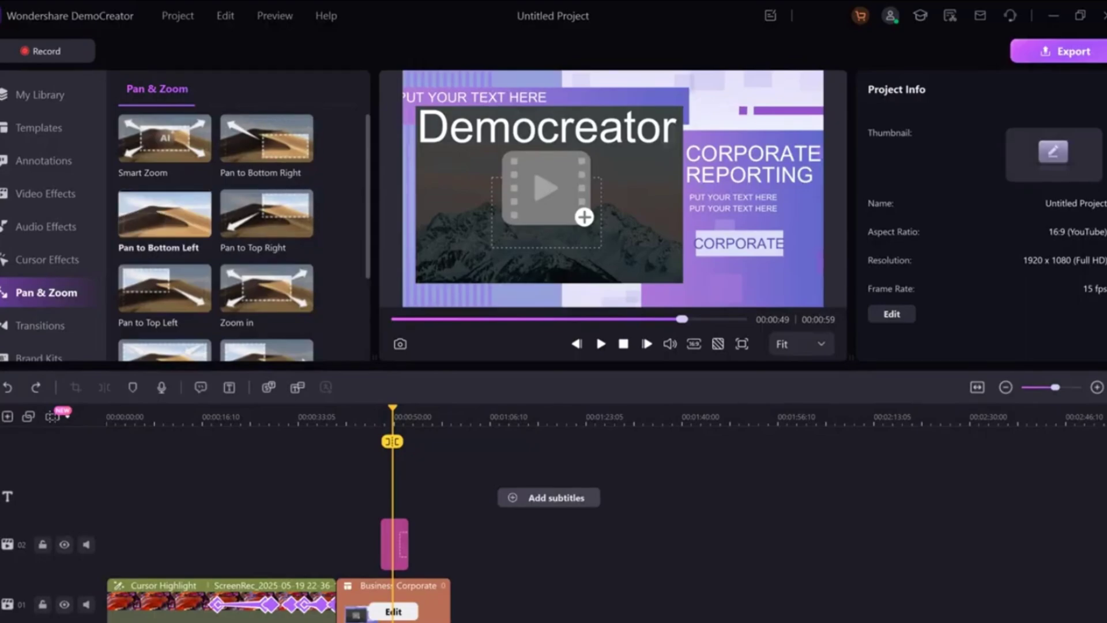
Apply the Pan to Bottom Left effect to the recording clip and move the playhead to 00:00:40, near the clip boundary
drag(165, 214, 289, 601)
scroll(358, 519, down, 1)
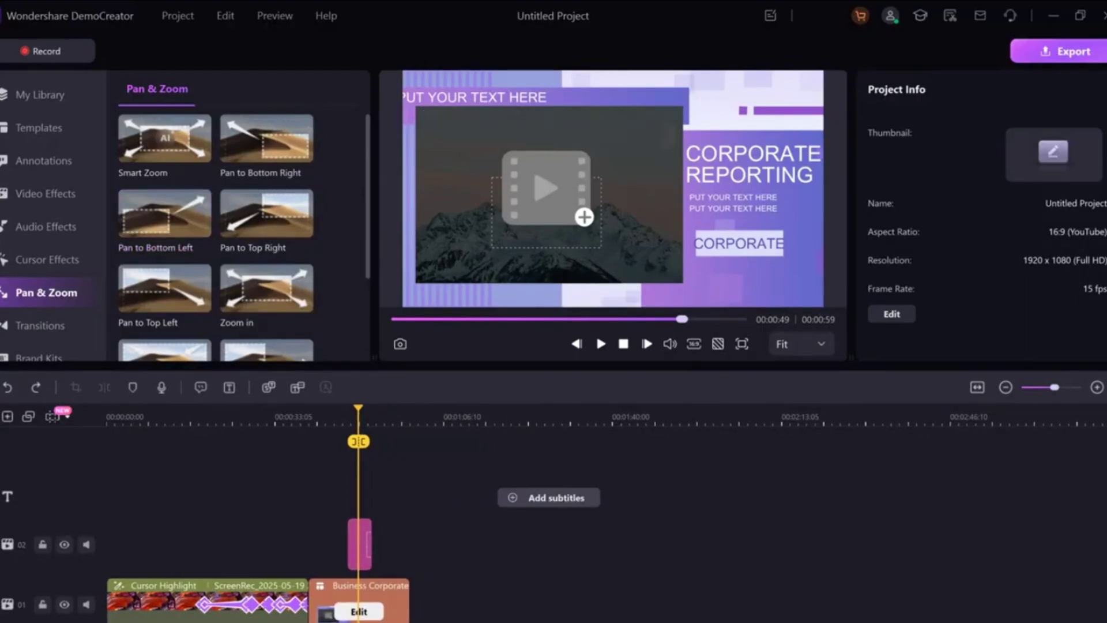
drag(358, 408, 312, 409)
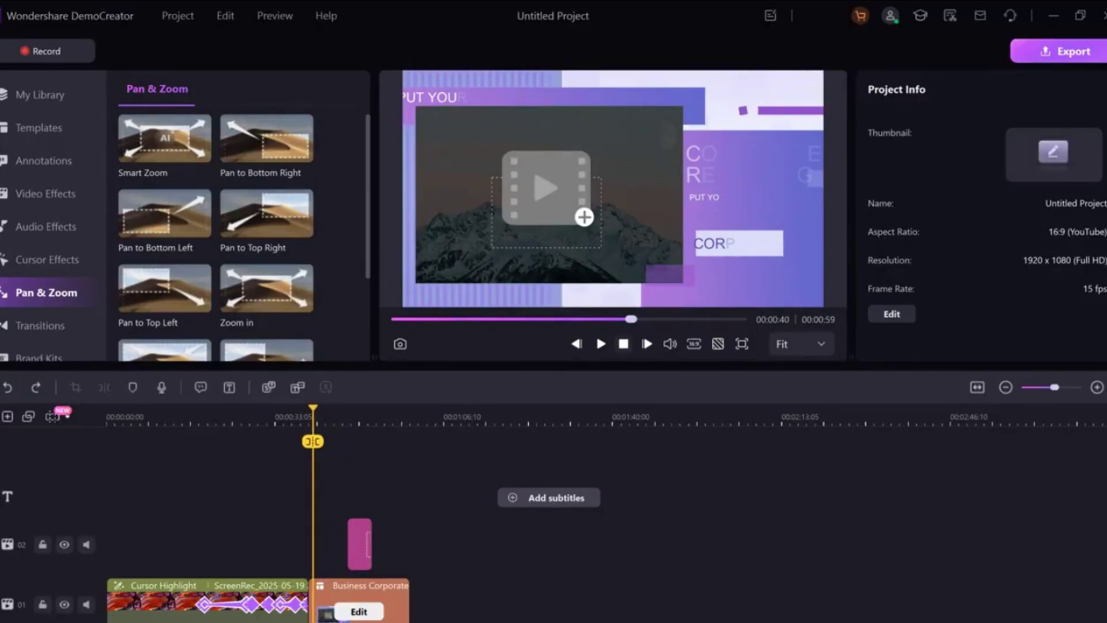
Play the Business Corporate template on the timeline, browse the remaining Pan & Zoom effects, and move the playhead past the last clip
key(space)
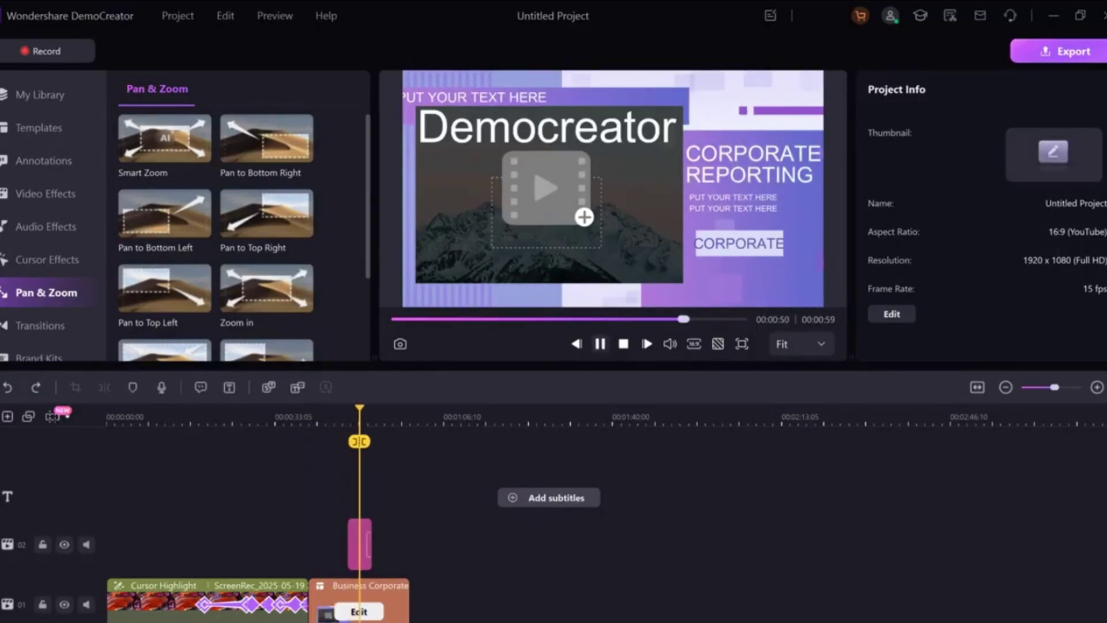
scroll(266, 238, down, 1)
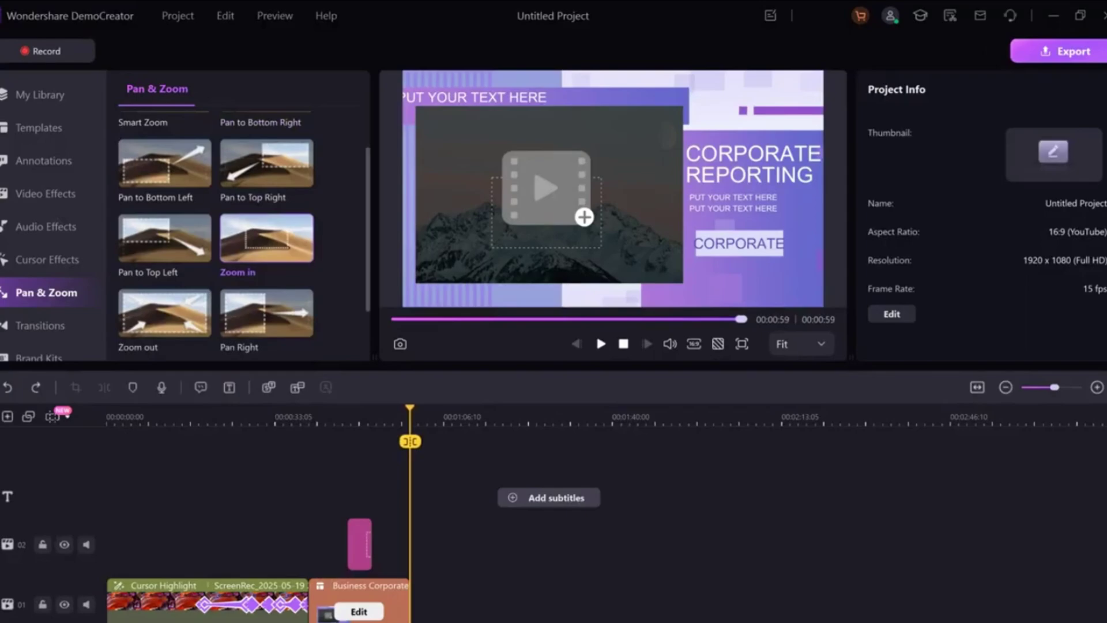
click(395, 416)
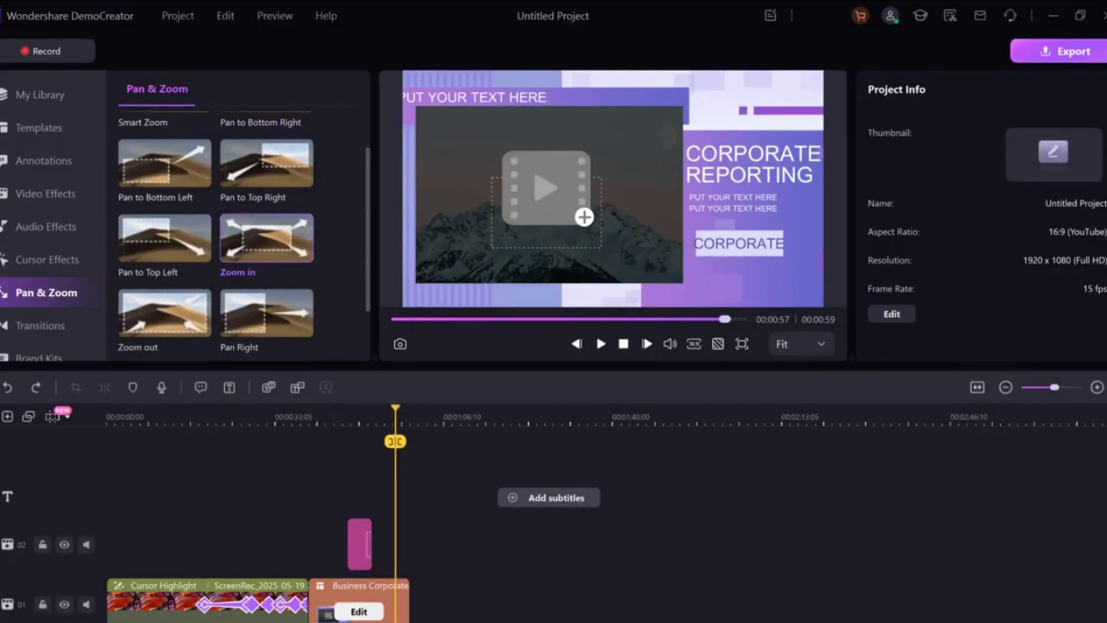
scroll(396, 442, up, 3)
scroll(397, 441, down, 3)
drag(397, 417, 481, 417)
scroll(47, 231, down, 2)
Browse the Brand Kits openers, including the Festival and My Openers categories
click(41, 244)
scroll(266, 248, down, 10)
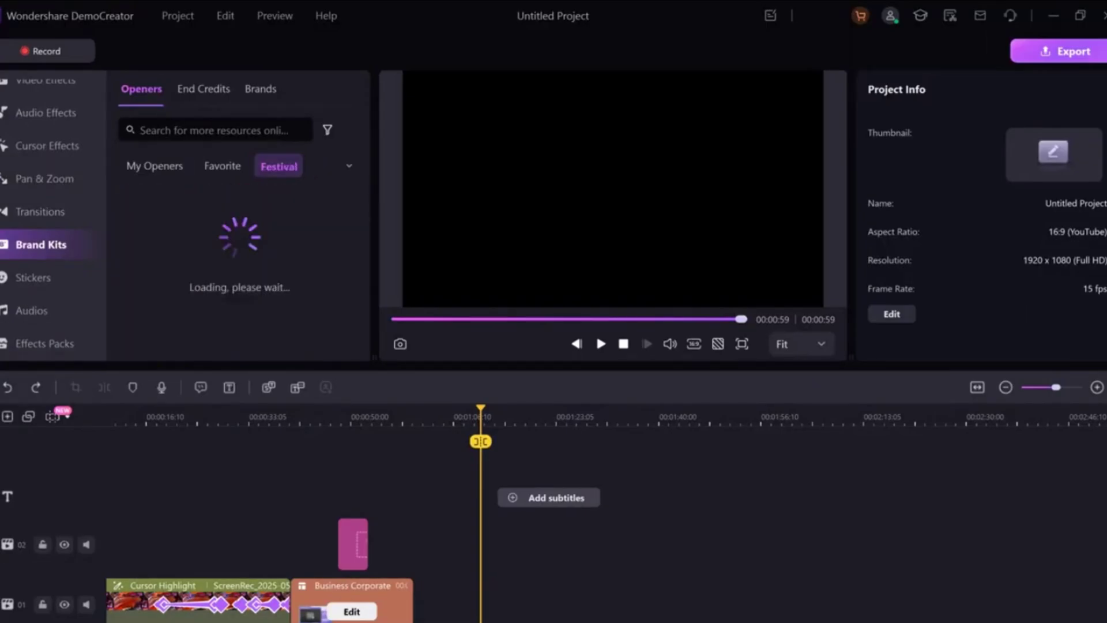
scroll(266, 232, up, 10)
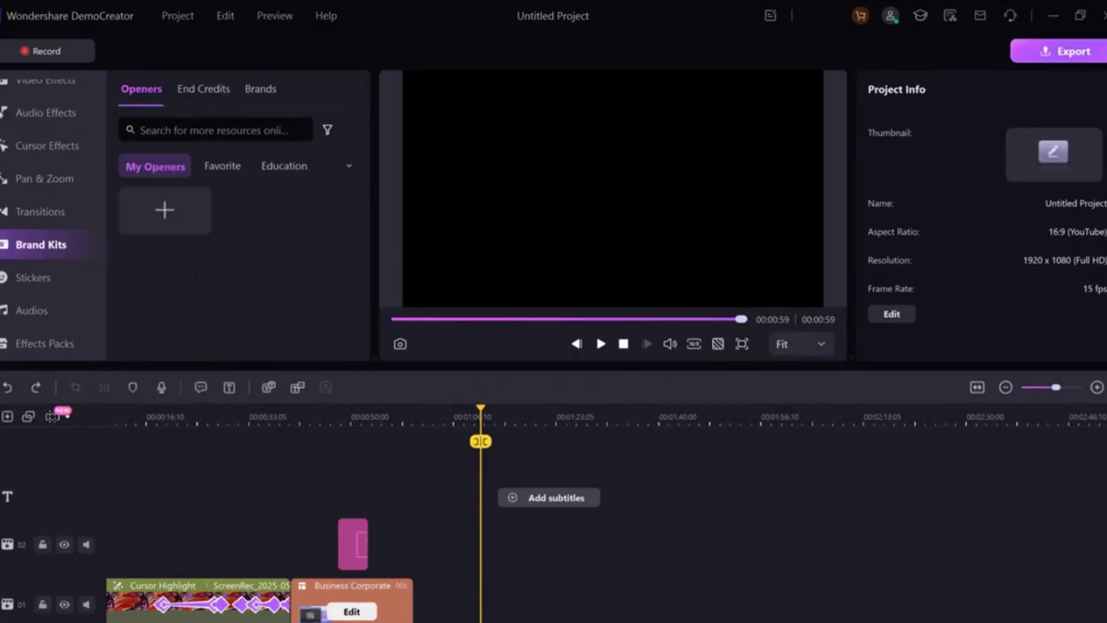
scroll(267, 232, down, 5)
click(165, 224)
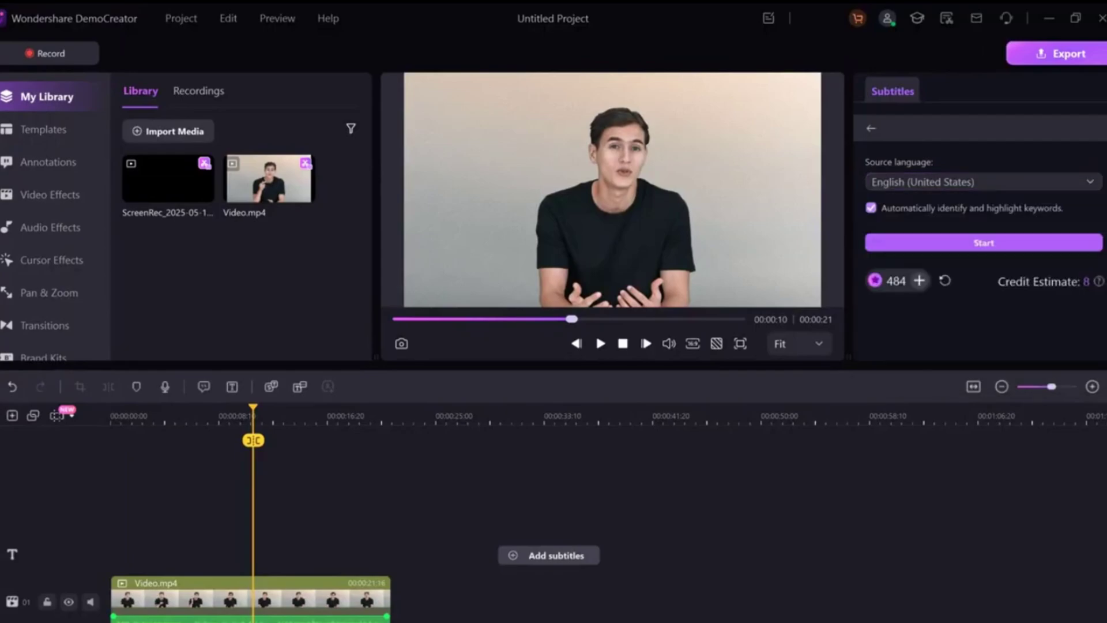
Generate automatic subtitles for Video.mp4 with English (United States) as the source language and play the subtitled video
click(984, 243)
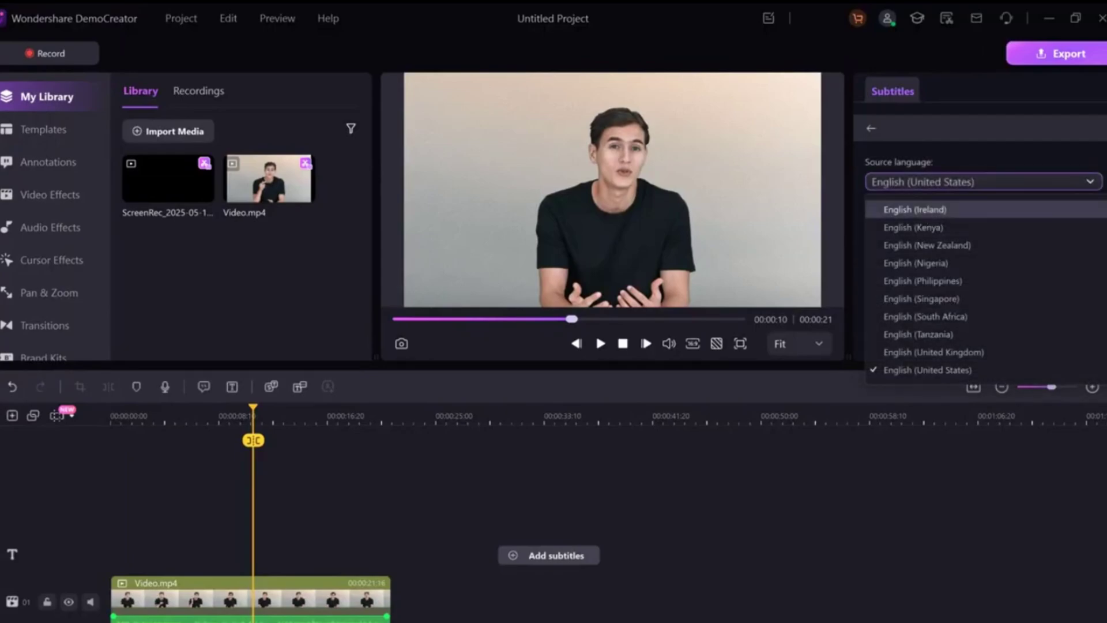
key(Escape)
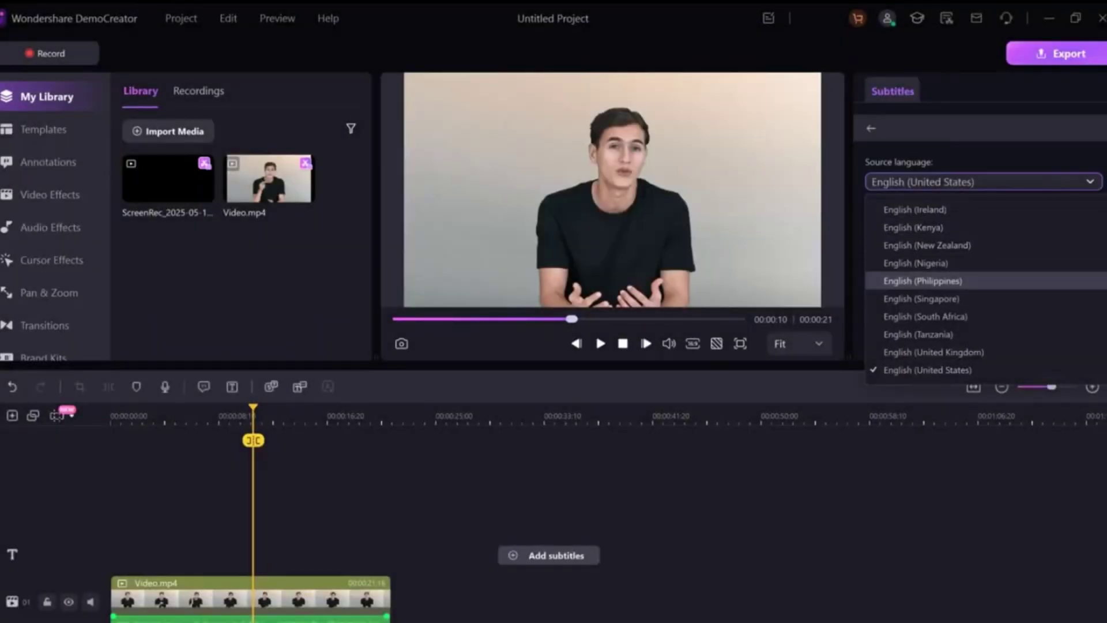
key(Escape)
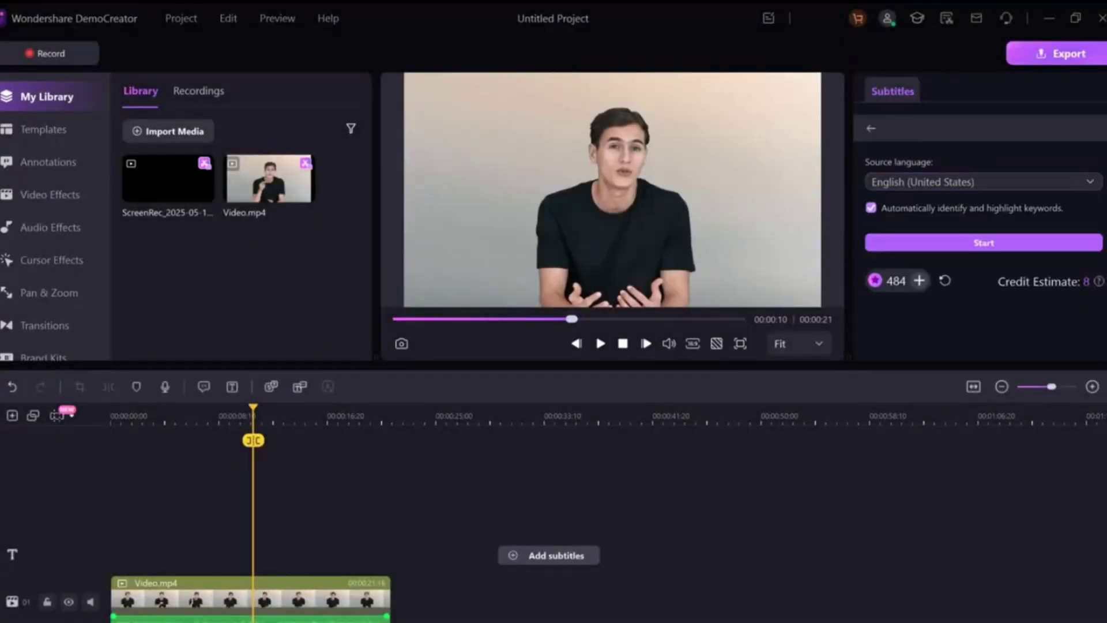
click(984, 243)
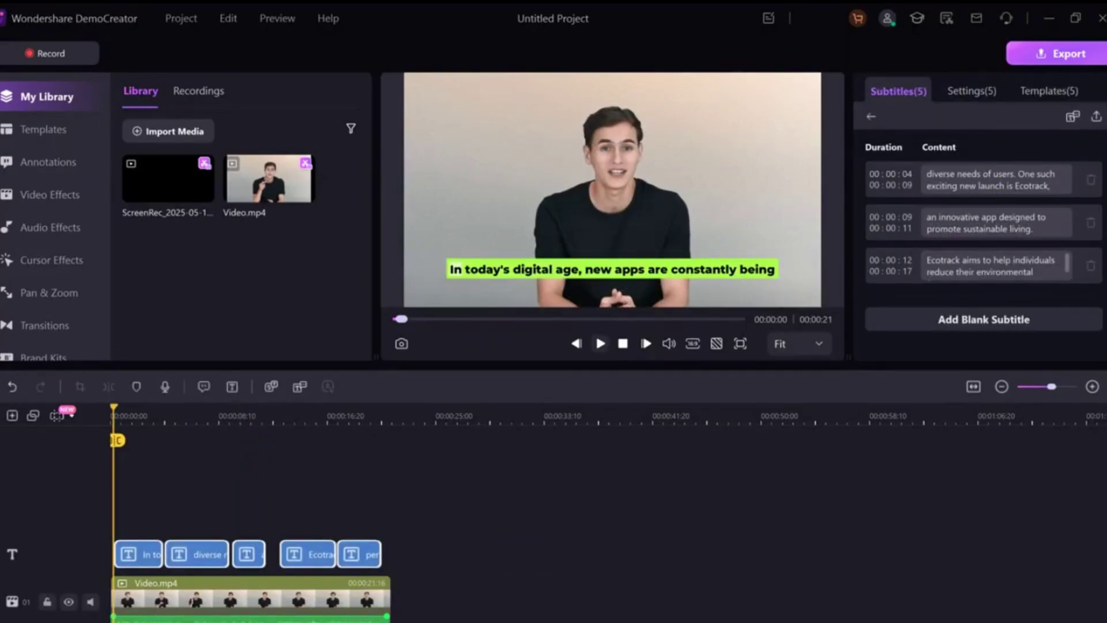
key(space)
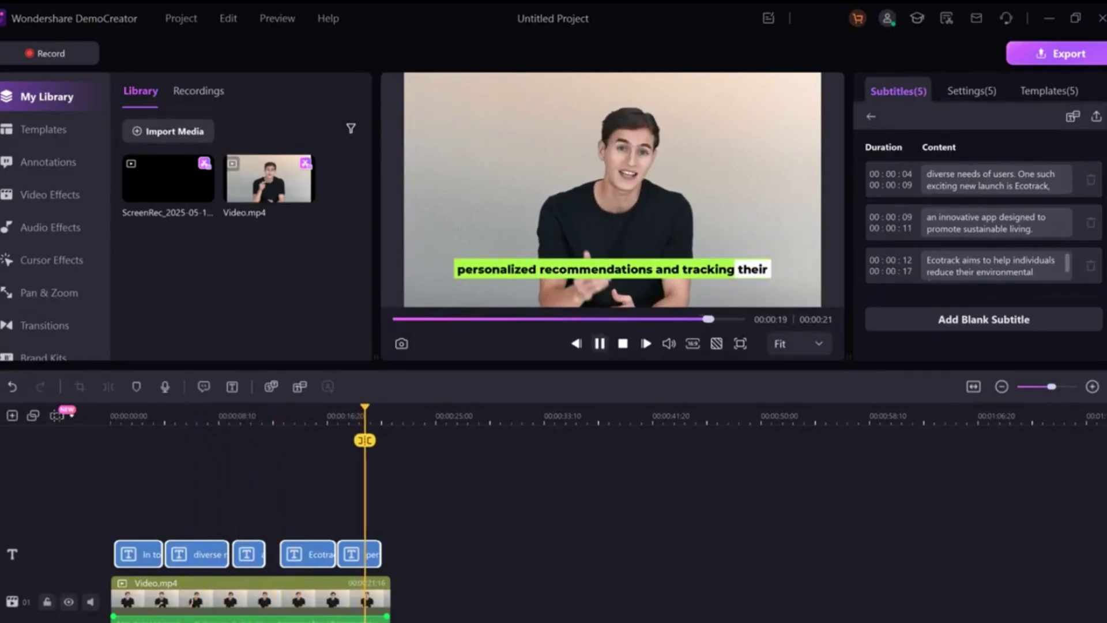
Review the subtitle style settings for text, text border, text shadow and background
click(972, 91)
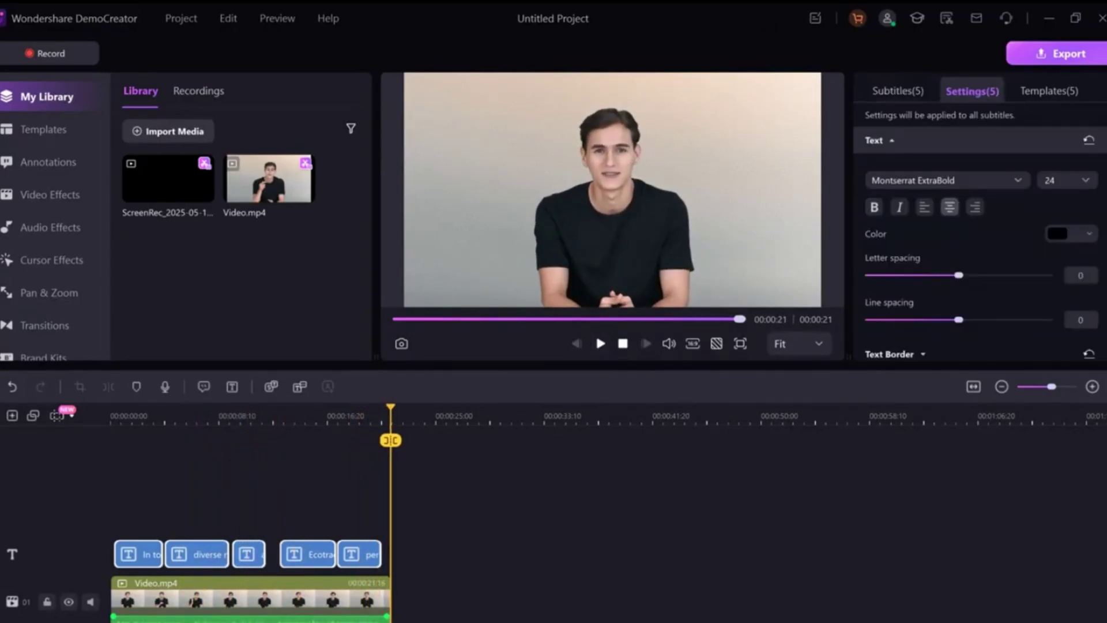
click(891, 140)
scroll(975, 231, down, 3)
scroll(974, 231, up, 3)
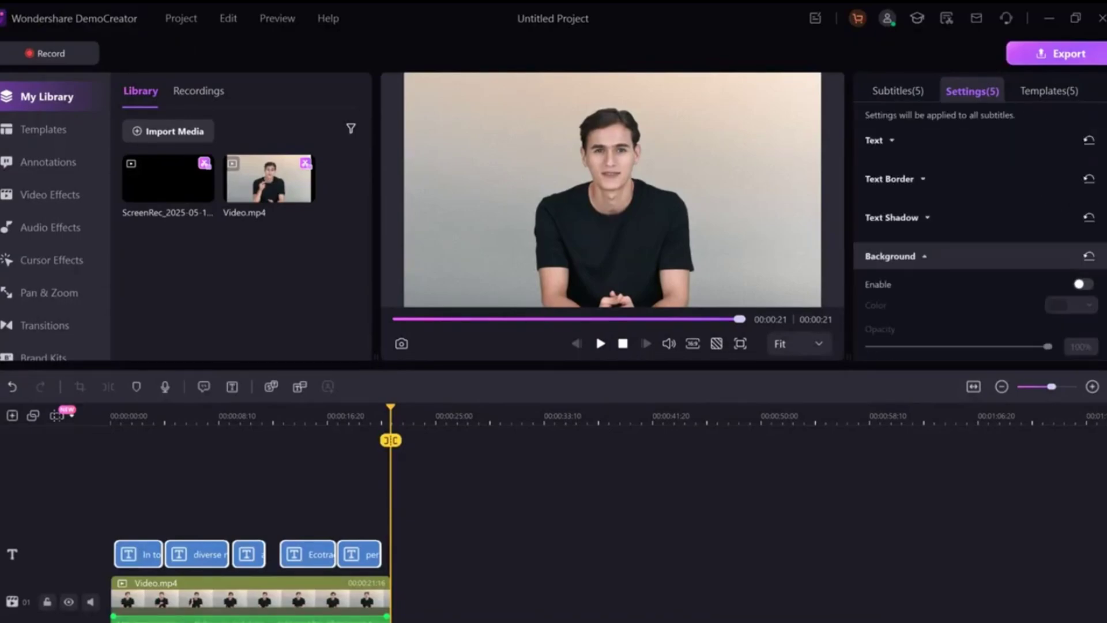
click(892, 140)
scroll(974, 230, down, 4)
scroll(974, 231, up, 4)
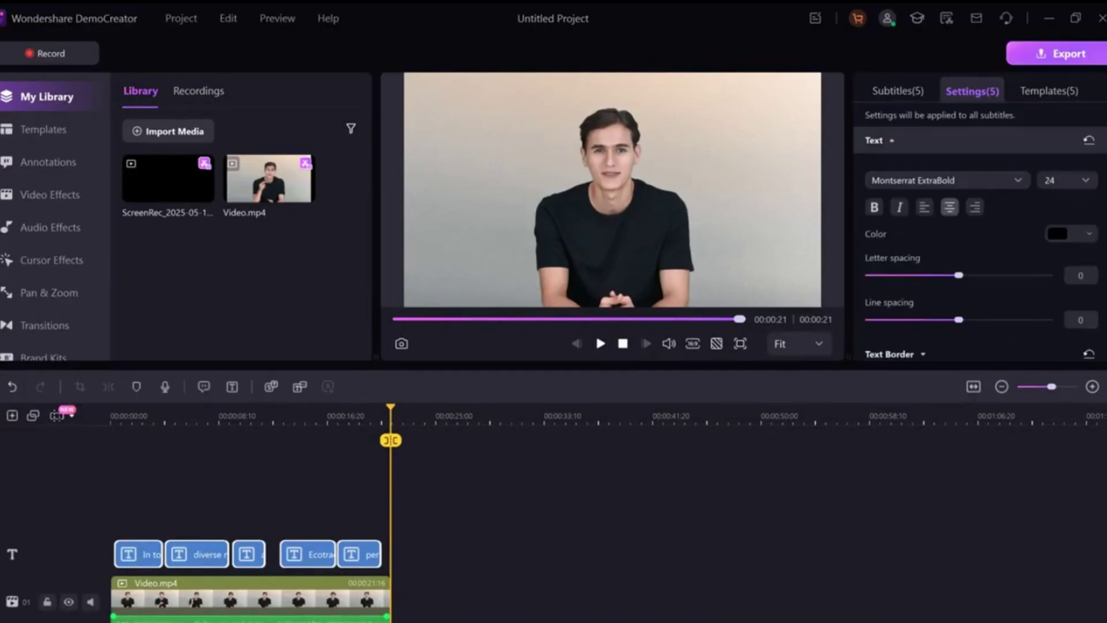
Try several animated subtitle templates and apply the one with white text and an orange highlighted line to all subtitles
click(1049, 91)
scroll(1042, 173, down, 4)
scroll(983, 231, up, 1)
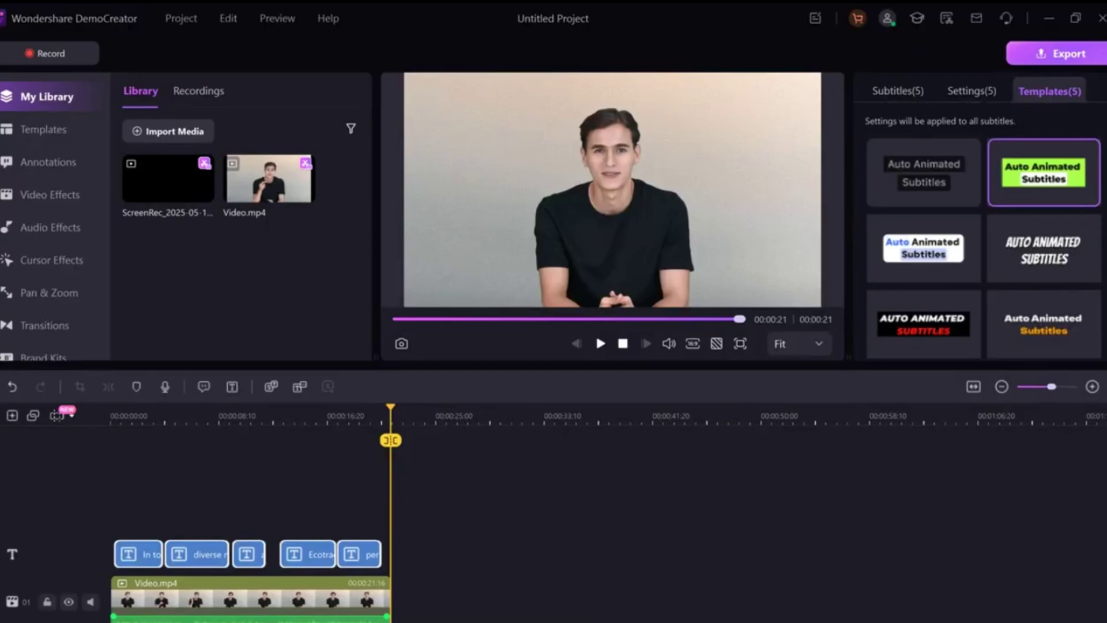
click(1043, 249)
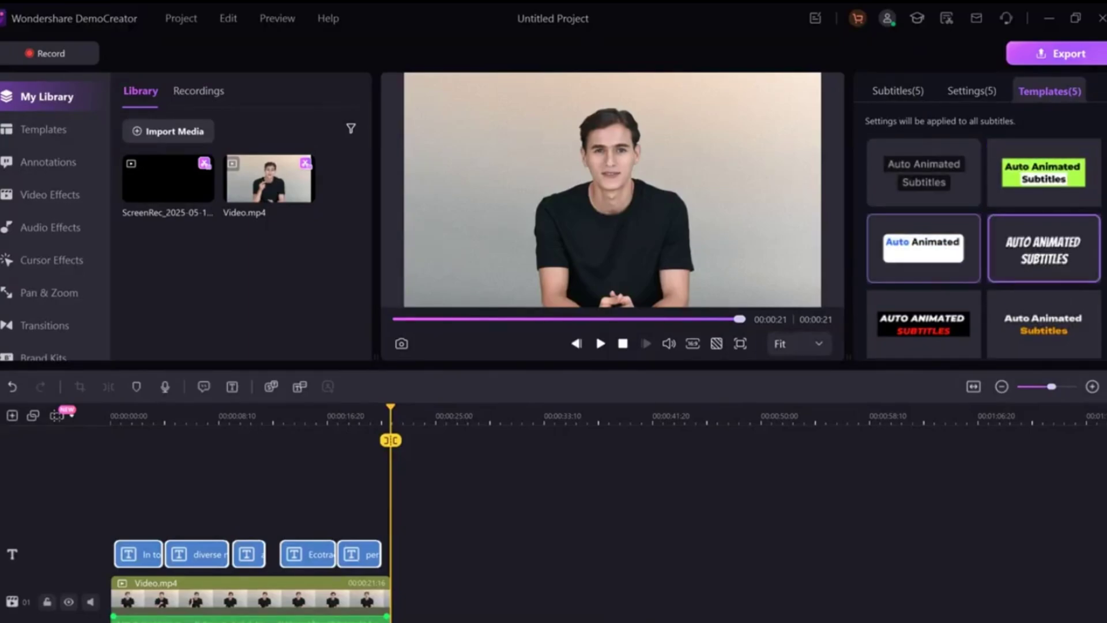
click(924, 325)
click(1044, 324)
scroll(983, 230, down, 2)
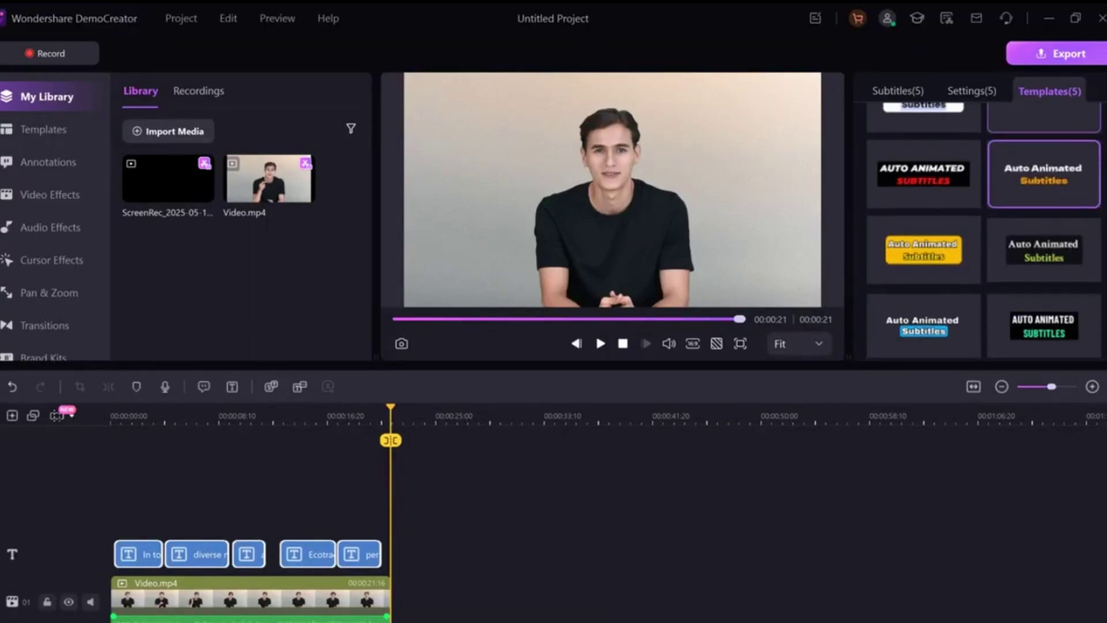
scroll(983, 231, up, 2)
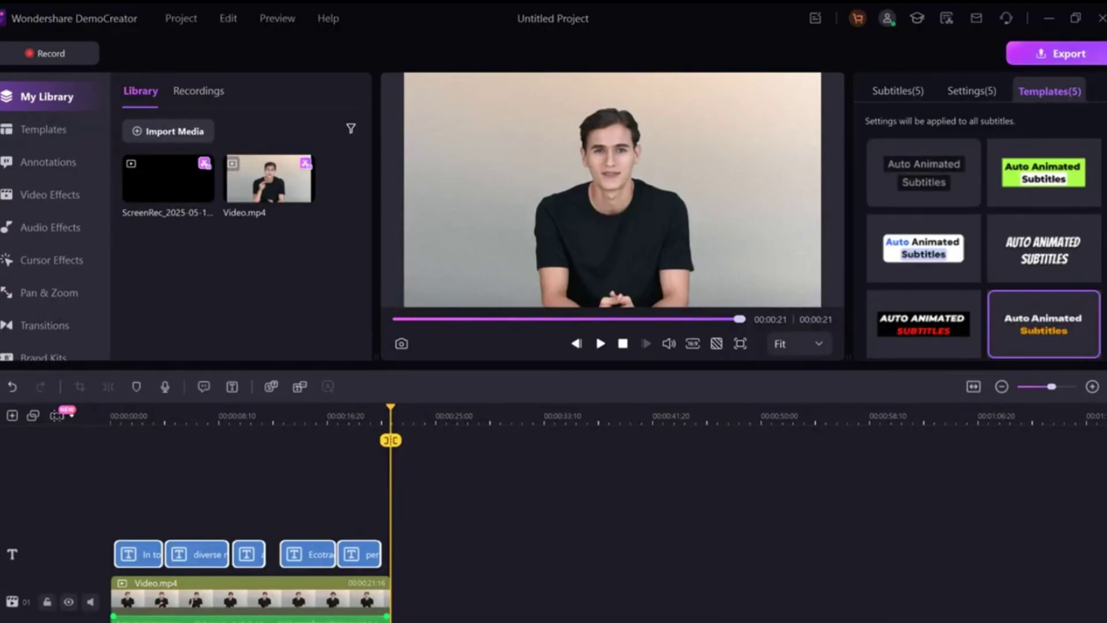
Export the project to this PC as an MP4 at 1920 x 1080 with the High quality preset
click(1061, 54)
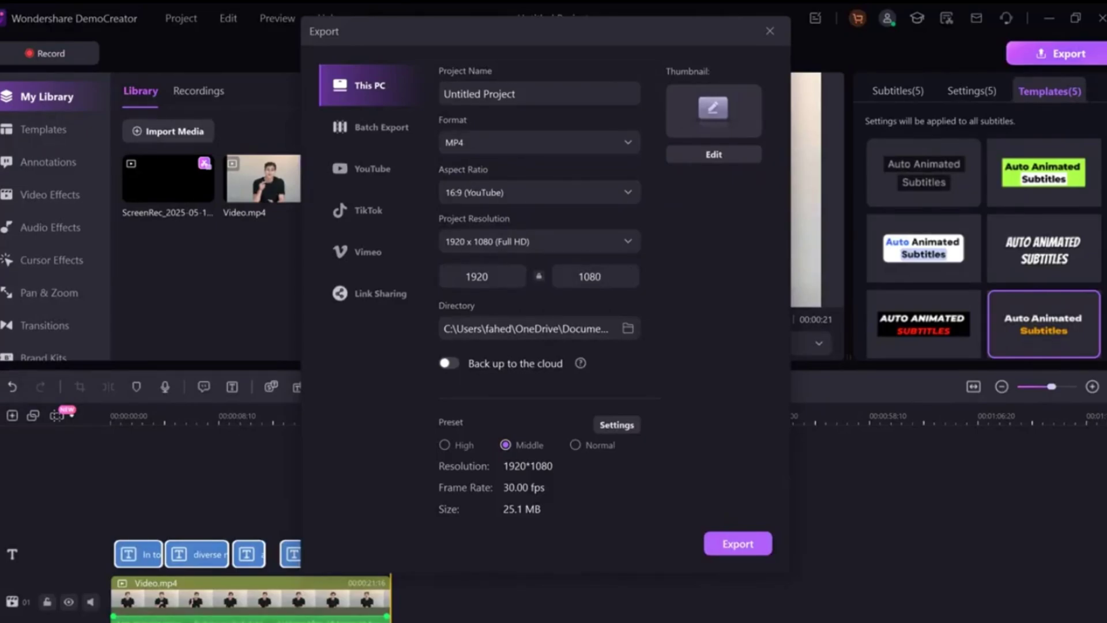
click(444, 445)
click(738, 543)
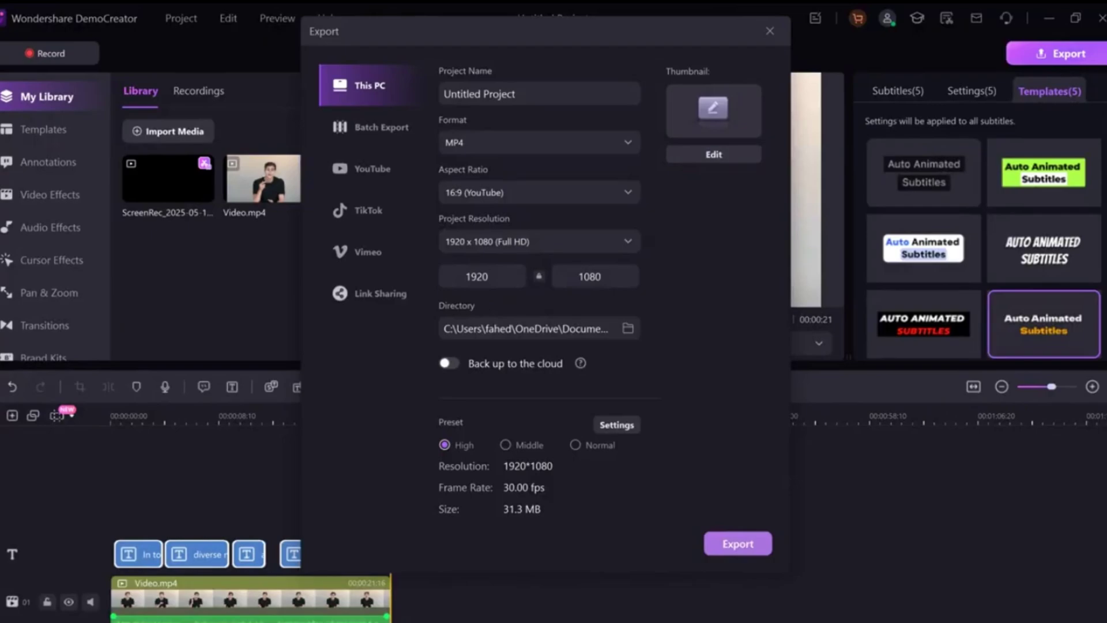